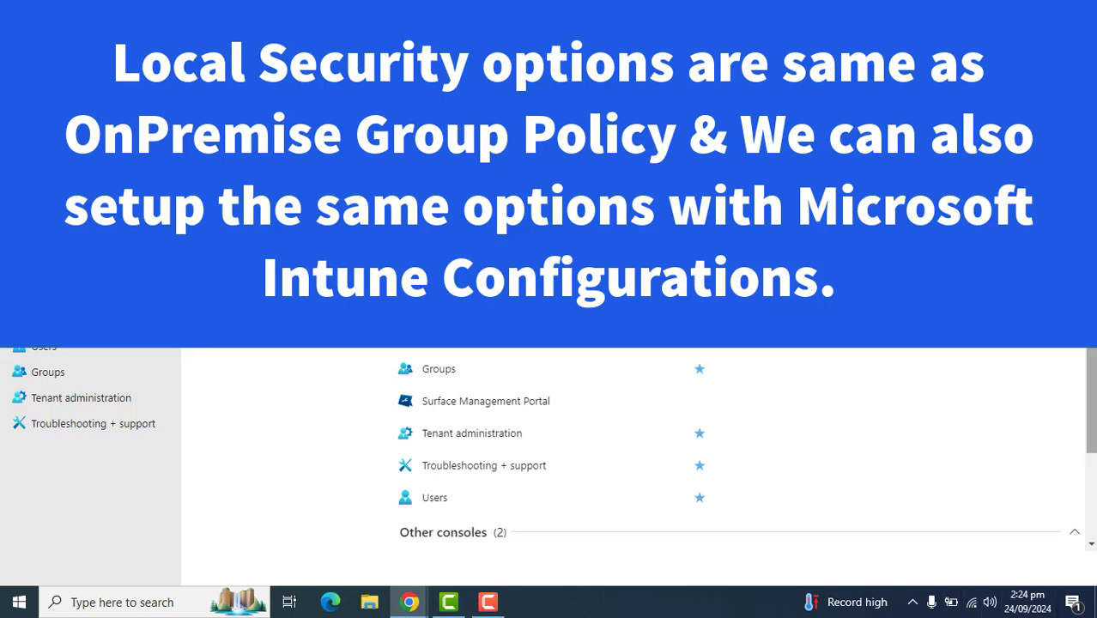
click(346, 418)
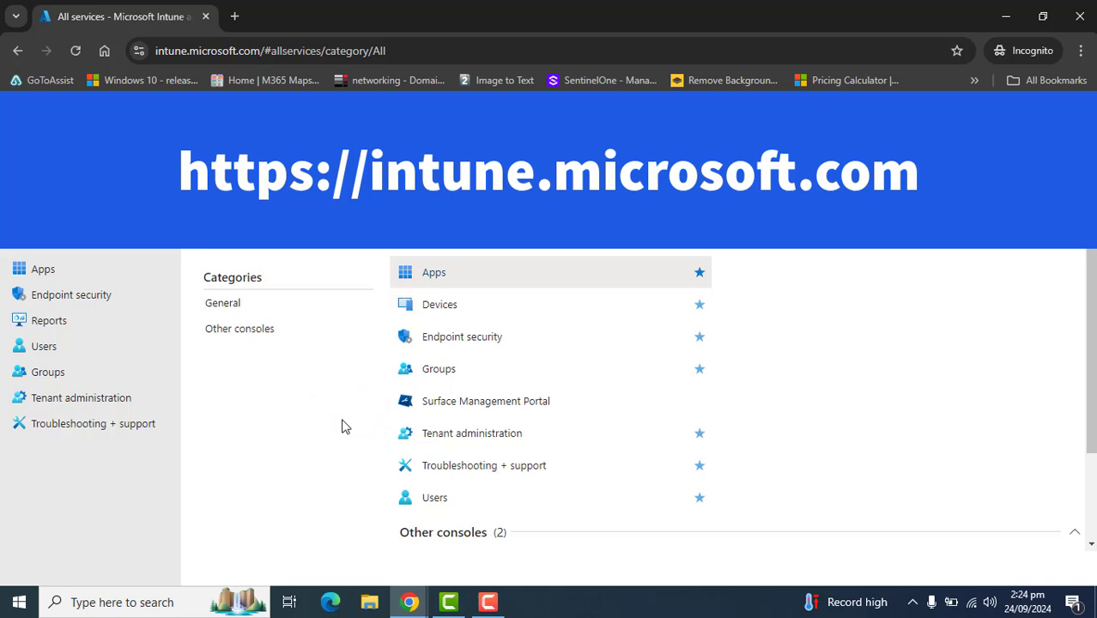
click(258, 51)
click(296, 49)
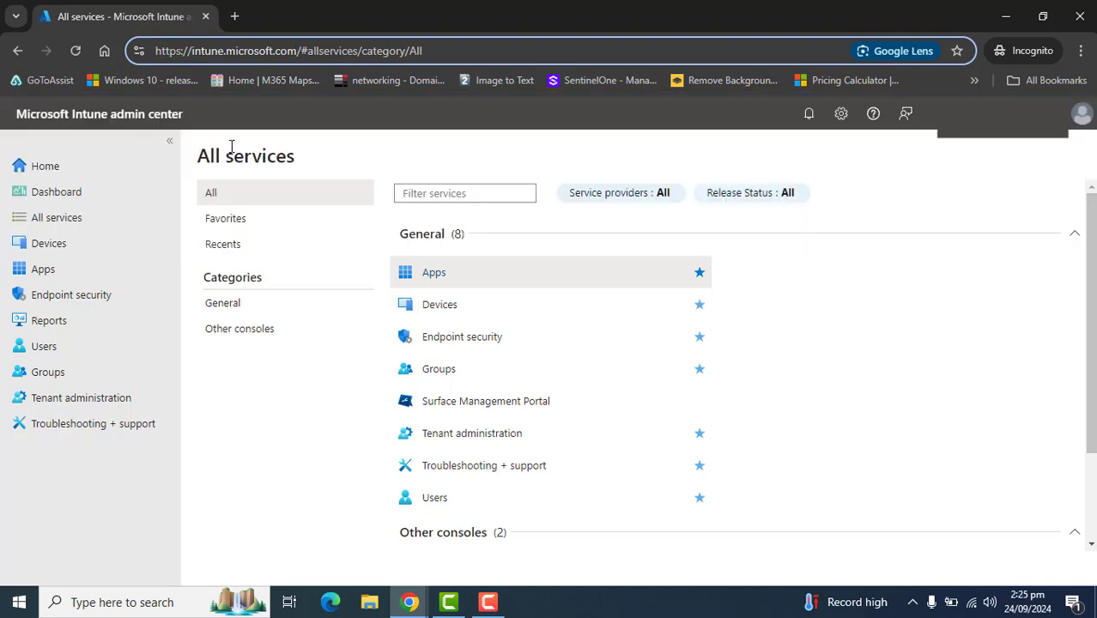
- Open the Configuration policies page in the Devices section
click(64, 243)
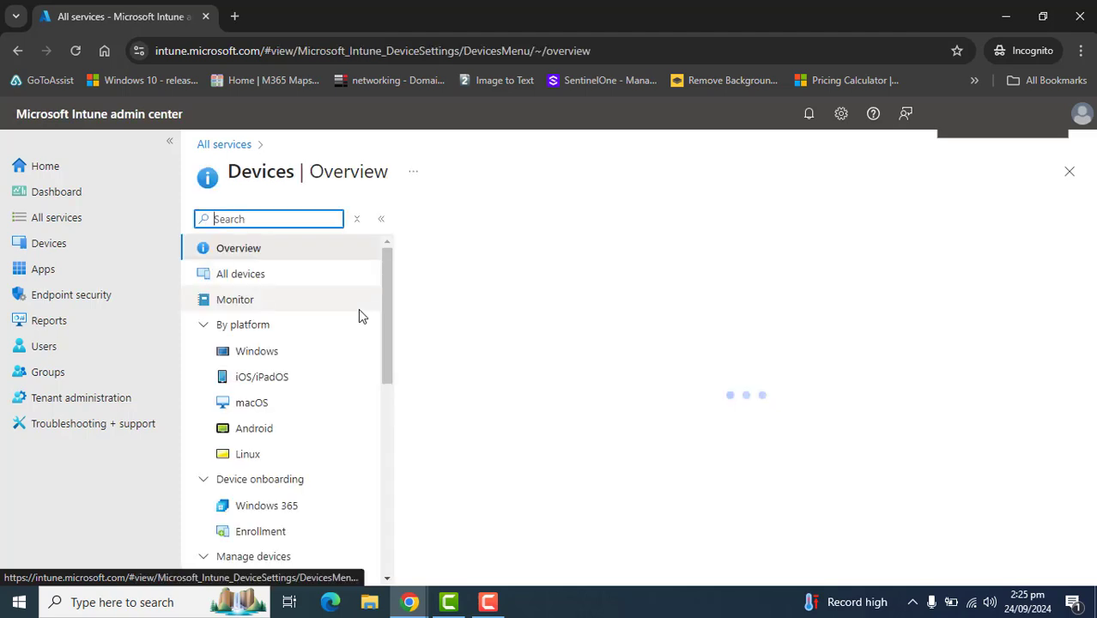
drag(386, 303, 383, 383)
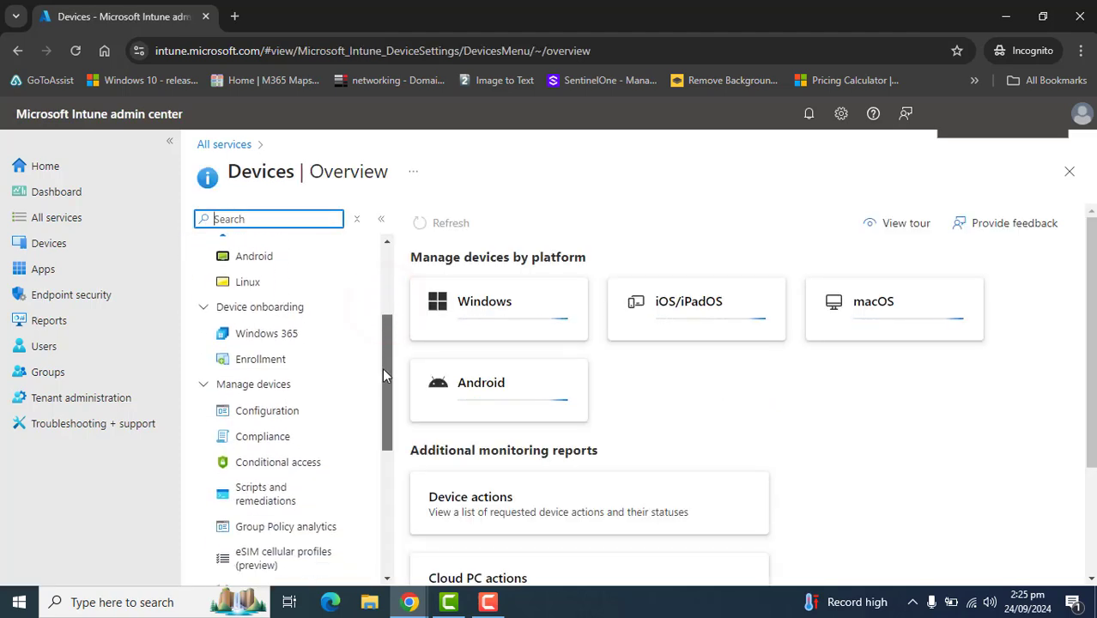
click(292, 401)
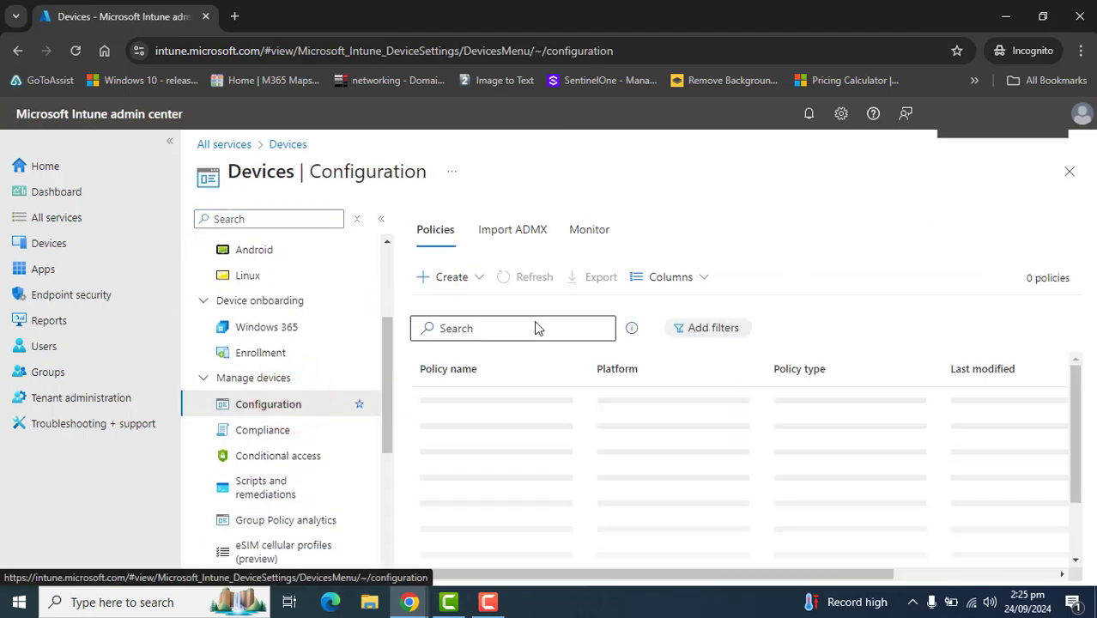
- Start a new configuration policy for the Windows 10 and later platform with the Templates profile type
click(476, 284)
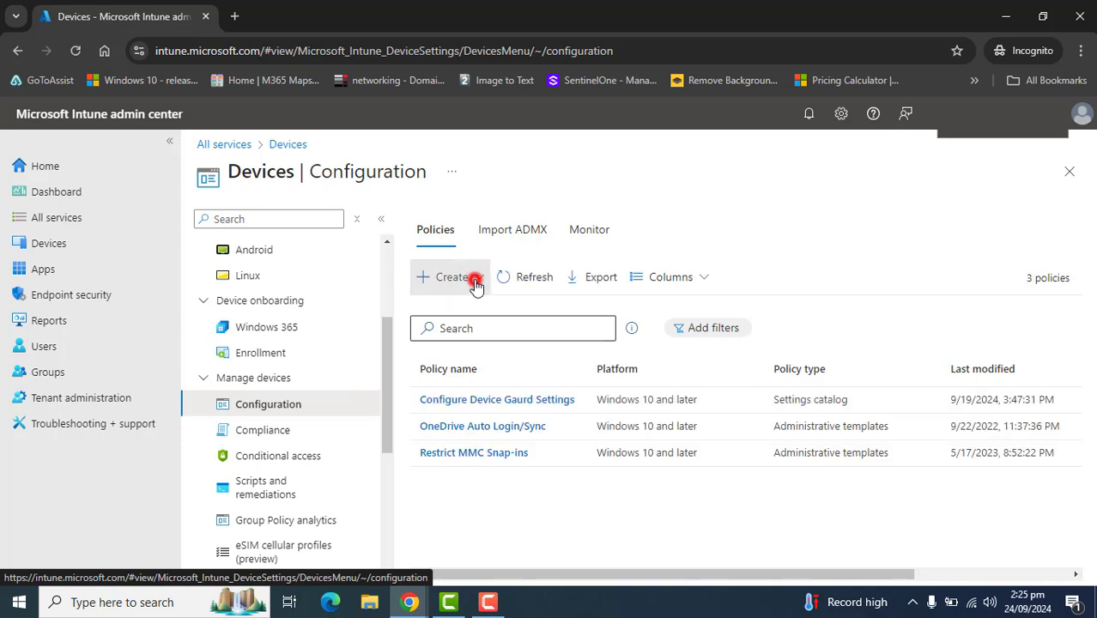
click(443, 311)
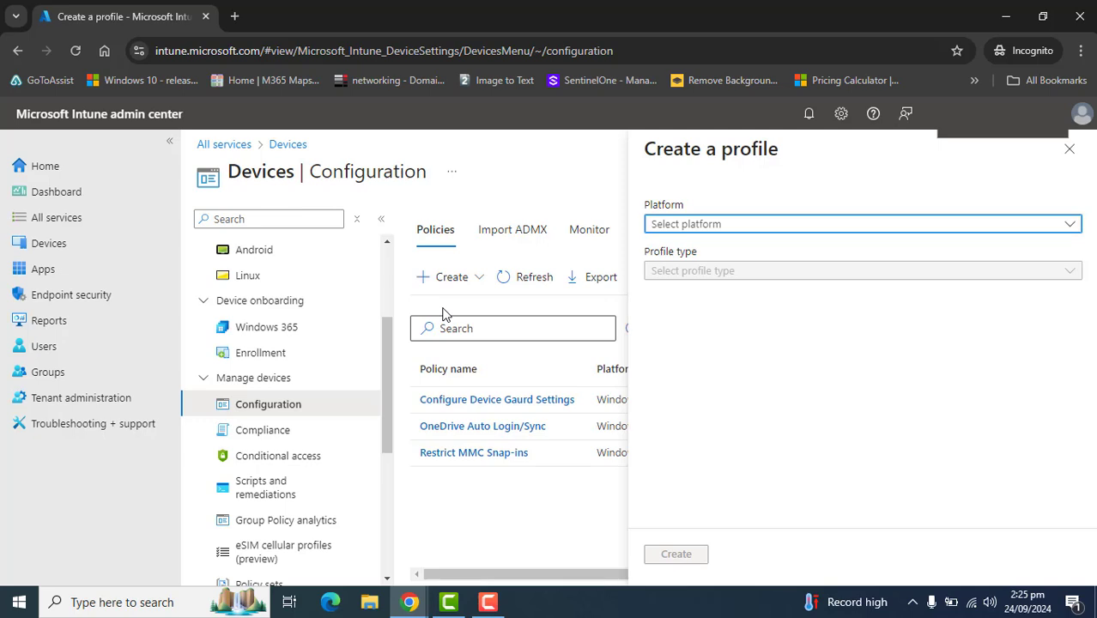
click(725, 225)
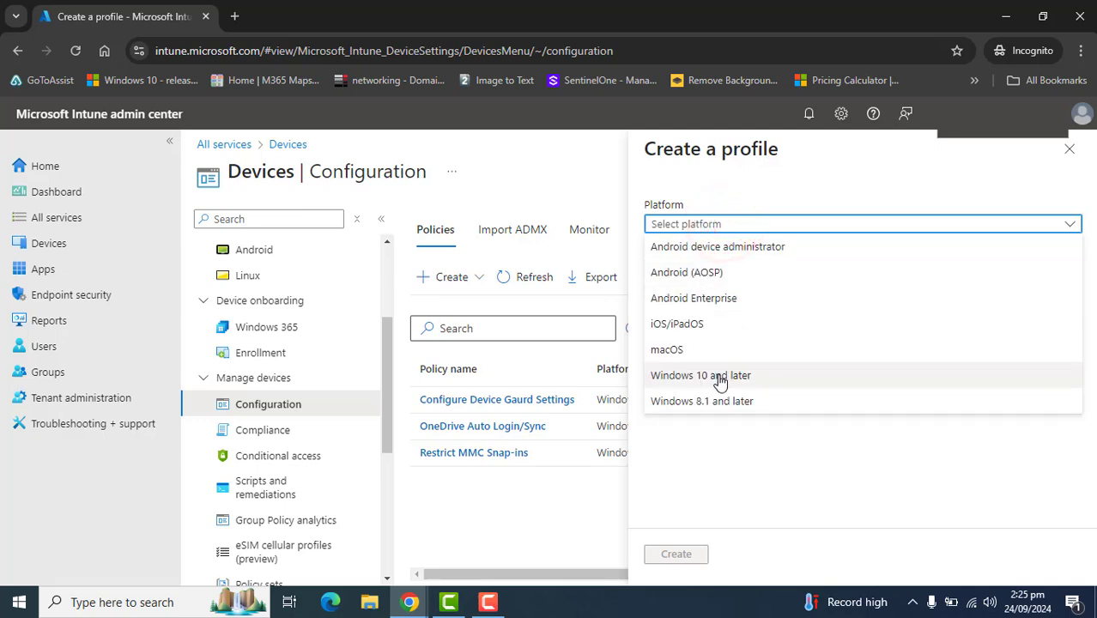
click(720, 377)
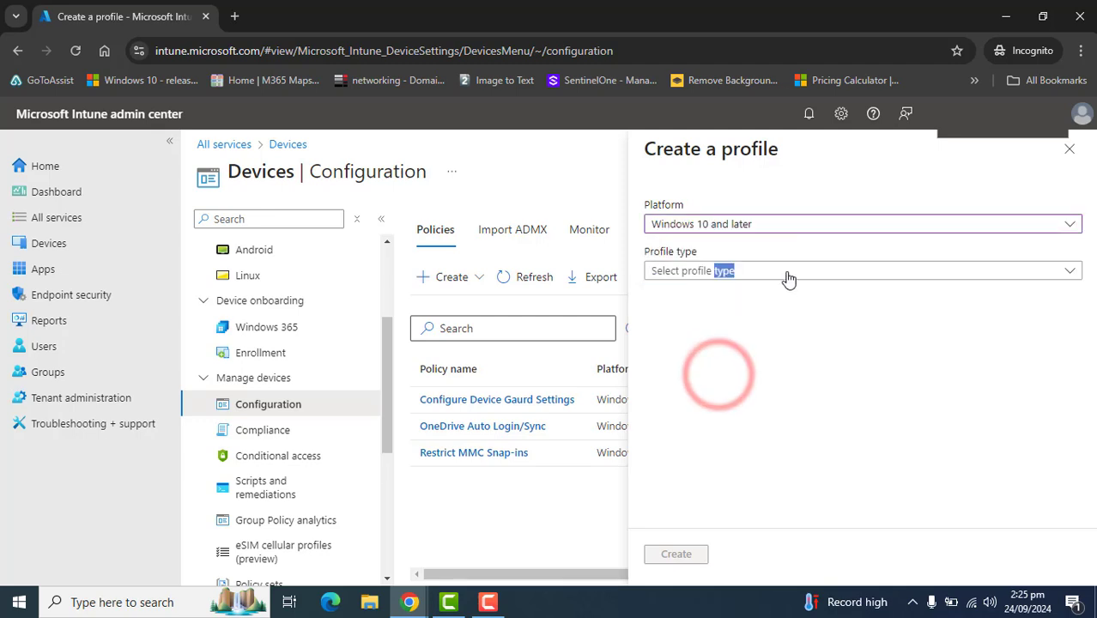
click(787, 269)
click(721, 375)
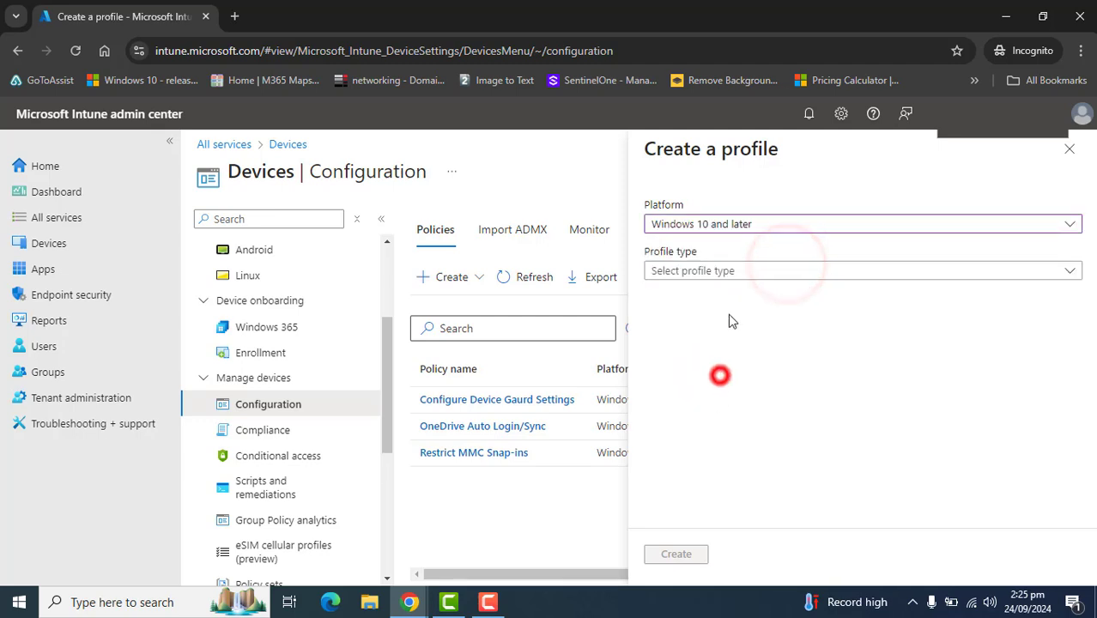
click(741, 272)
click(679, 319)
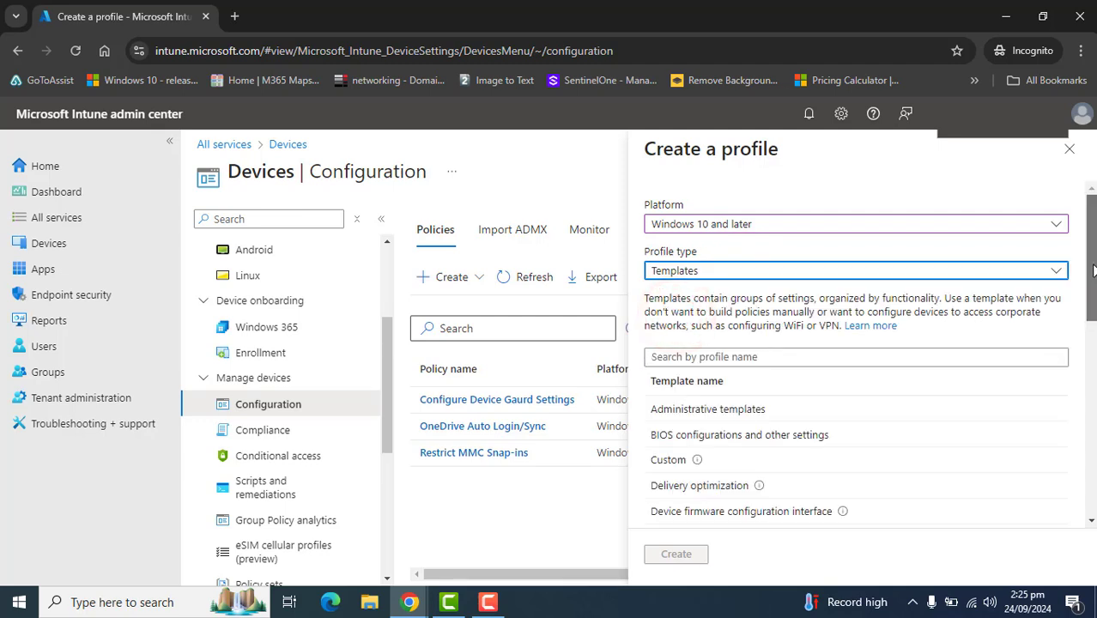
- Choose the Endpoint protection template and create the profile from it
drag(1091, 271, 1080, 370)
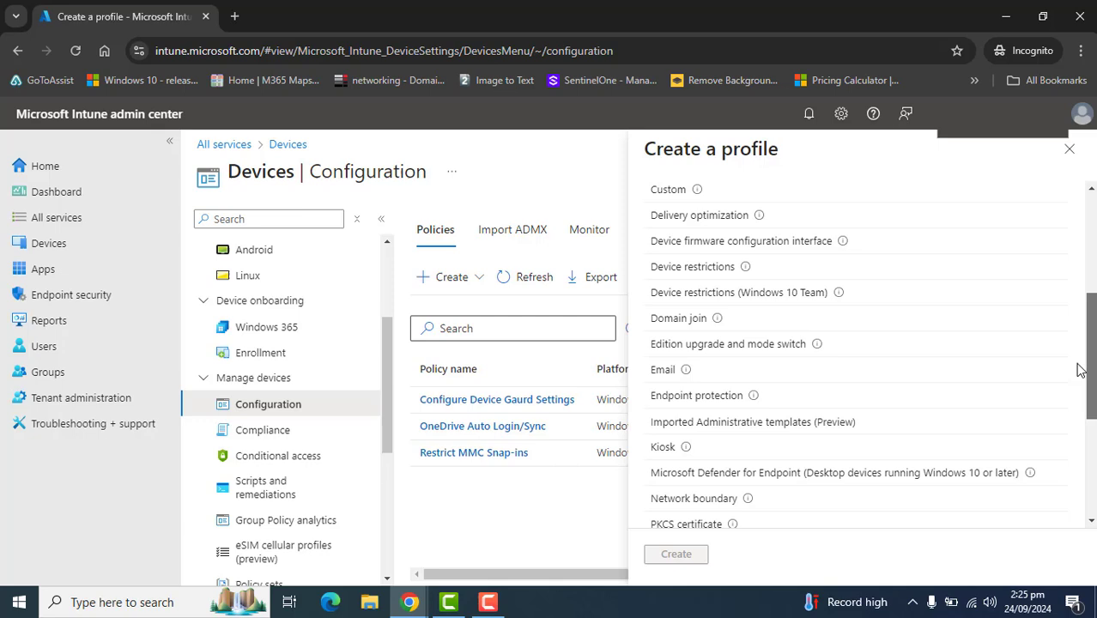
click(686, 400)
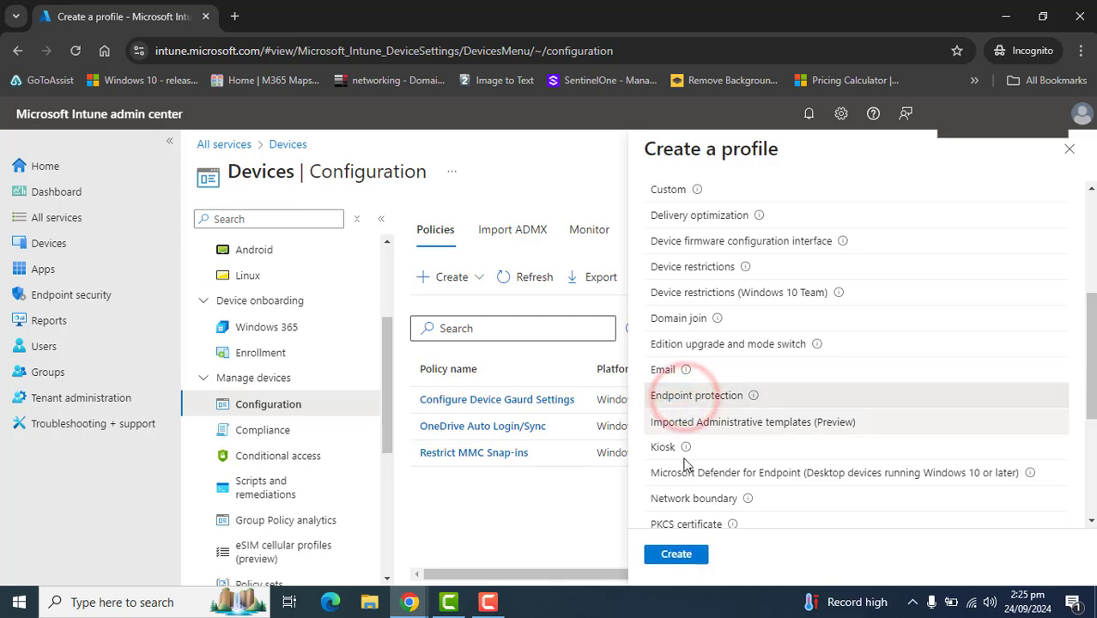
click(676, 556)
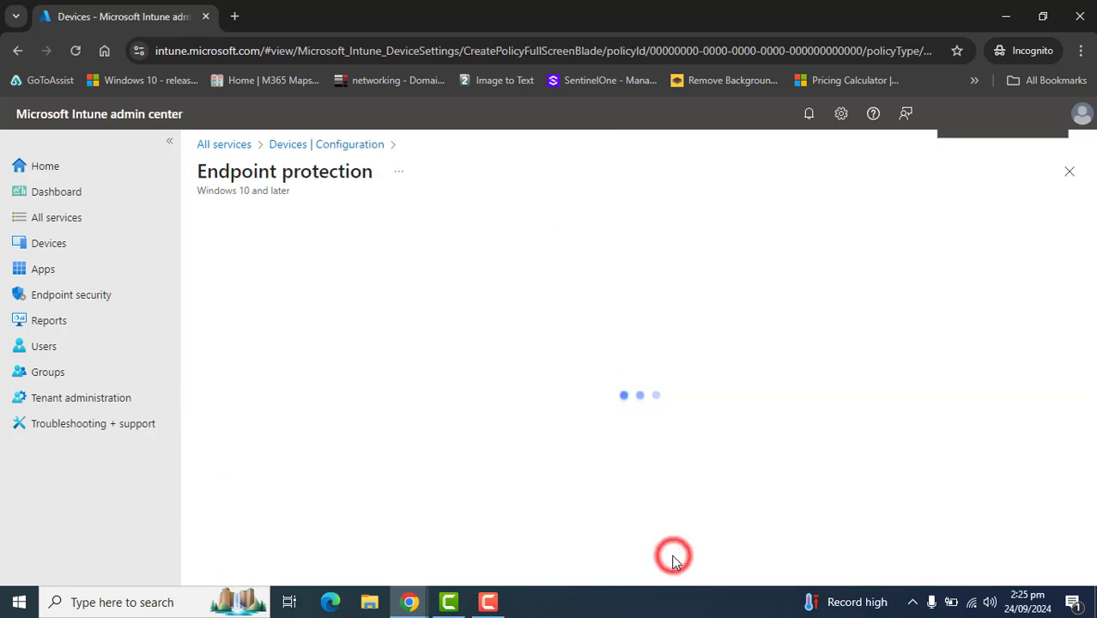
- Name the profile "Local Device Security Options"
click(444, 266)
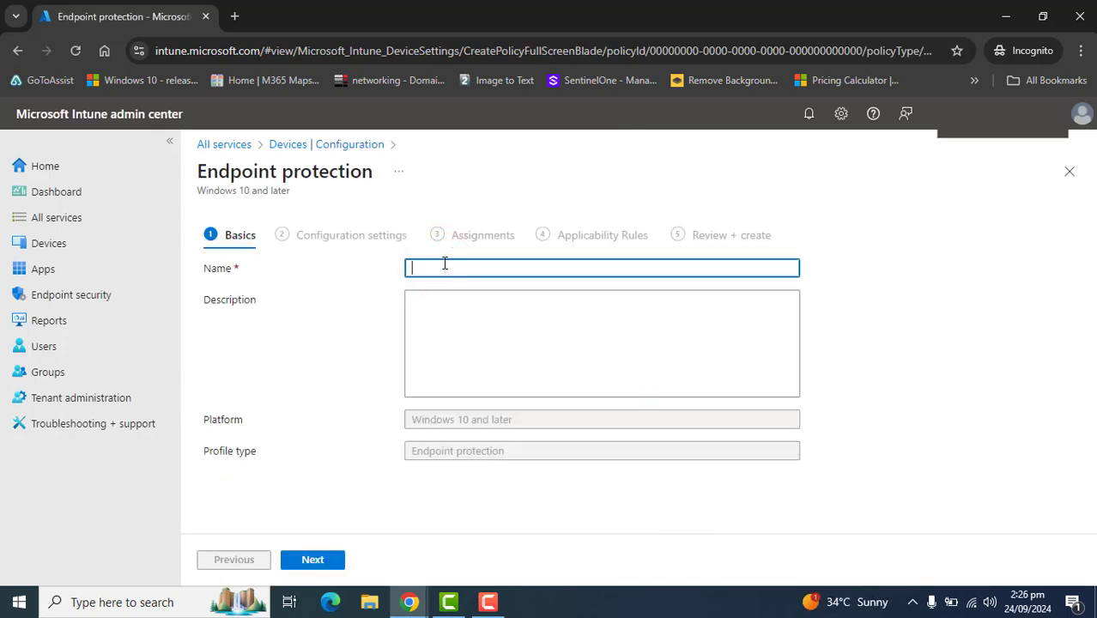
text(Local Device Security Option)
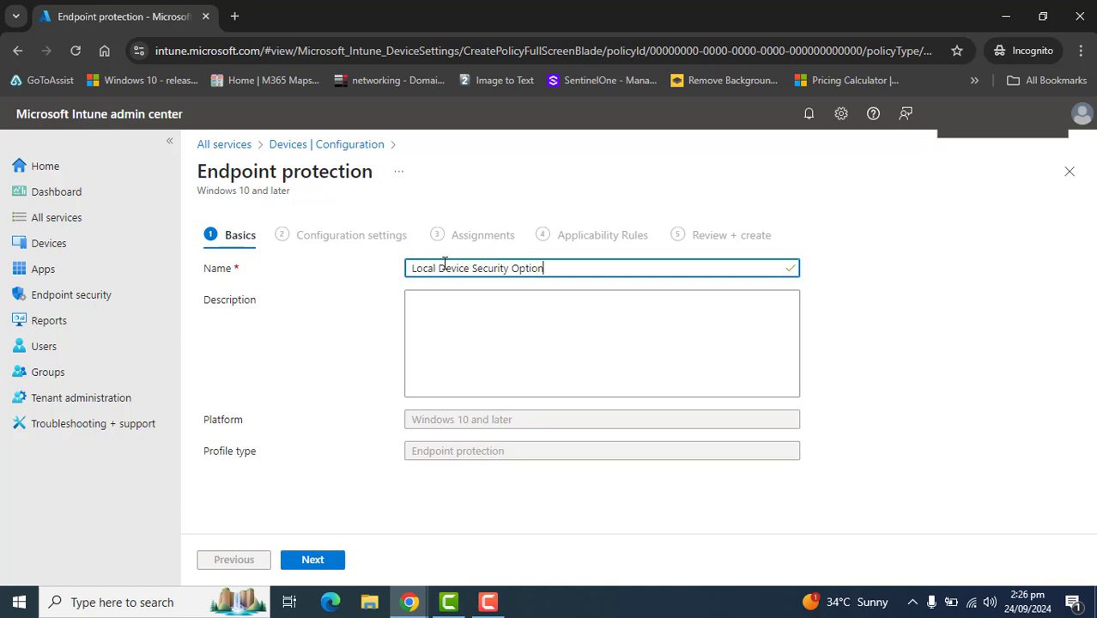
key(ctrl+a)
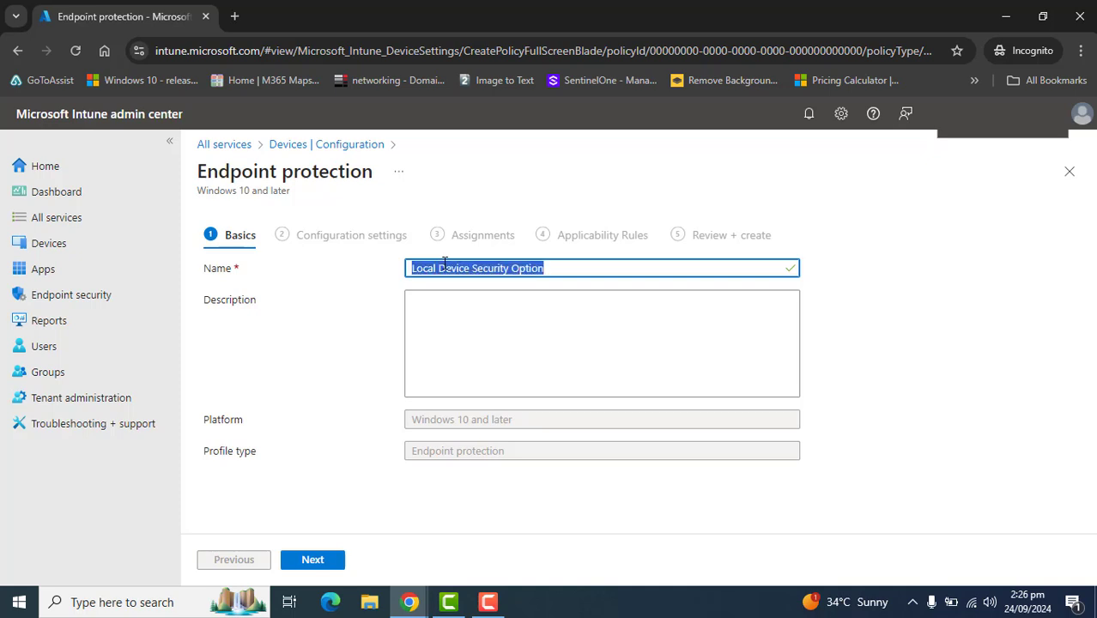
click(559, 269)
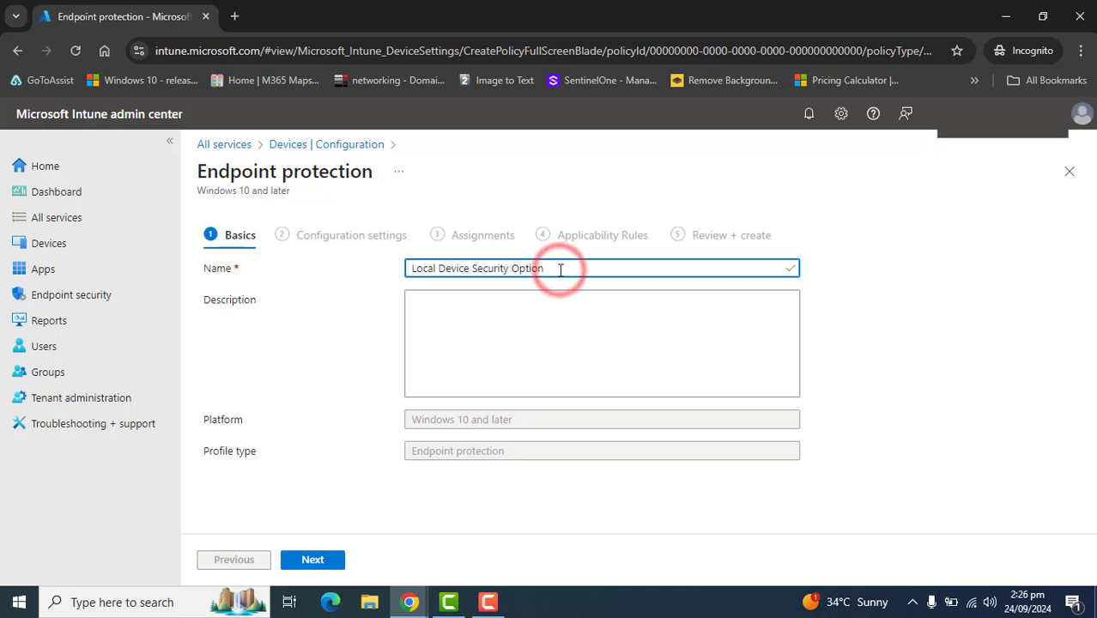
text(s)
- Reuse the profile name in the description as "Local Device Security Options for Windows Devices" and continue to the configuration settings
key(ctrl+a)
key(ctrl+c)
click(527, 319)
key(ctrl+v)
text(f)
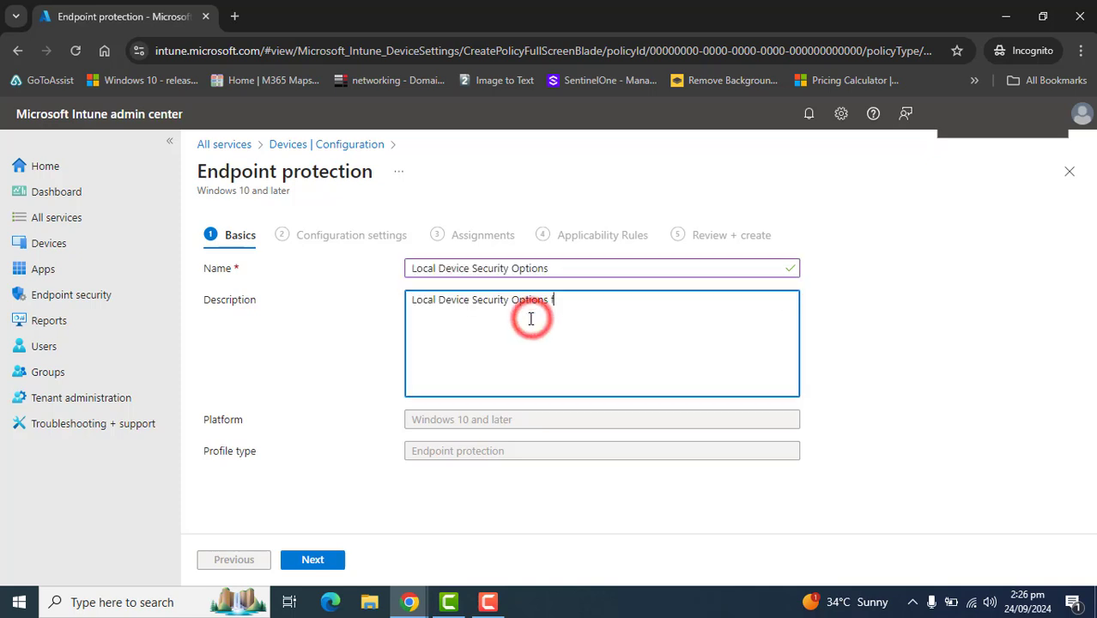
text(or Wuido)
text(ndows Devices)
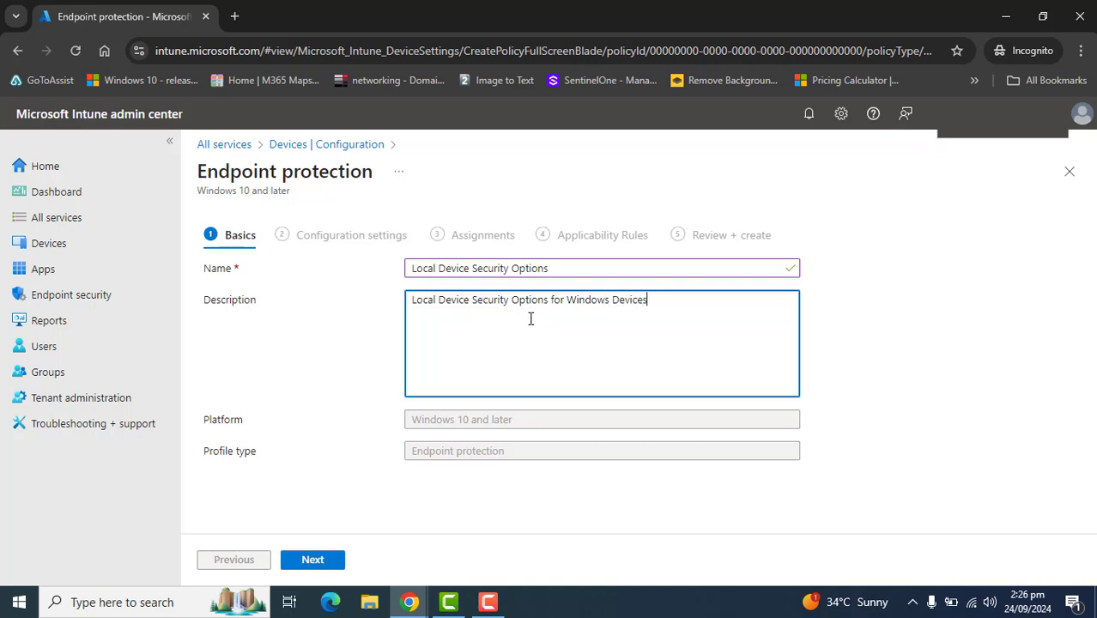
click(332, 562)
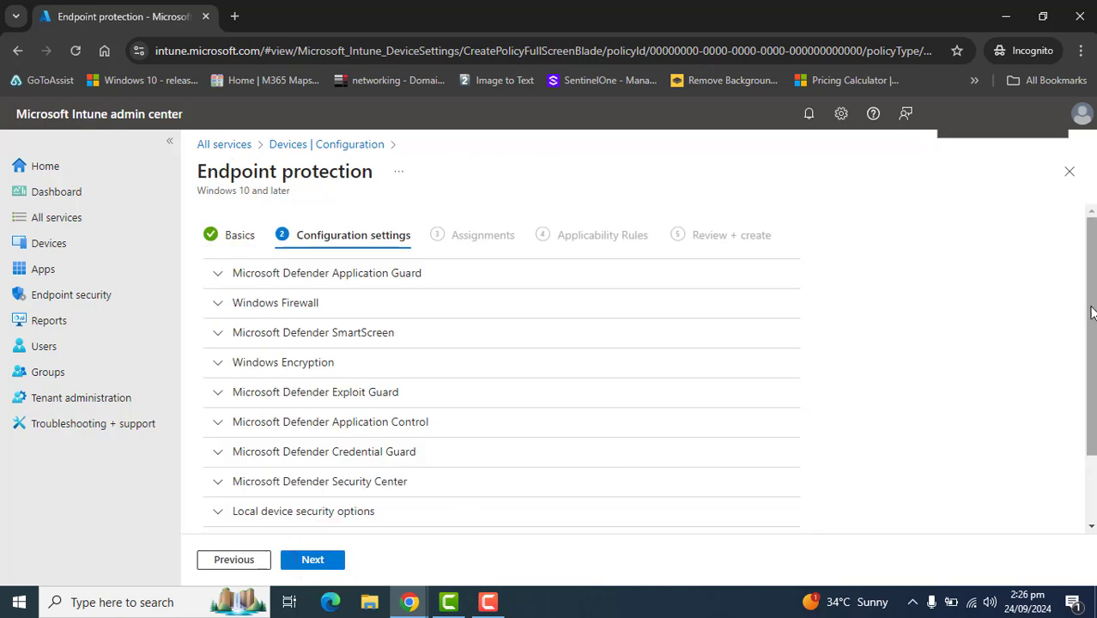
- Expand the Accounts group within the Local device security options category
drag(1091, 340, 1094, 417)
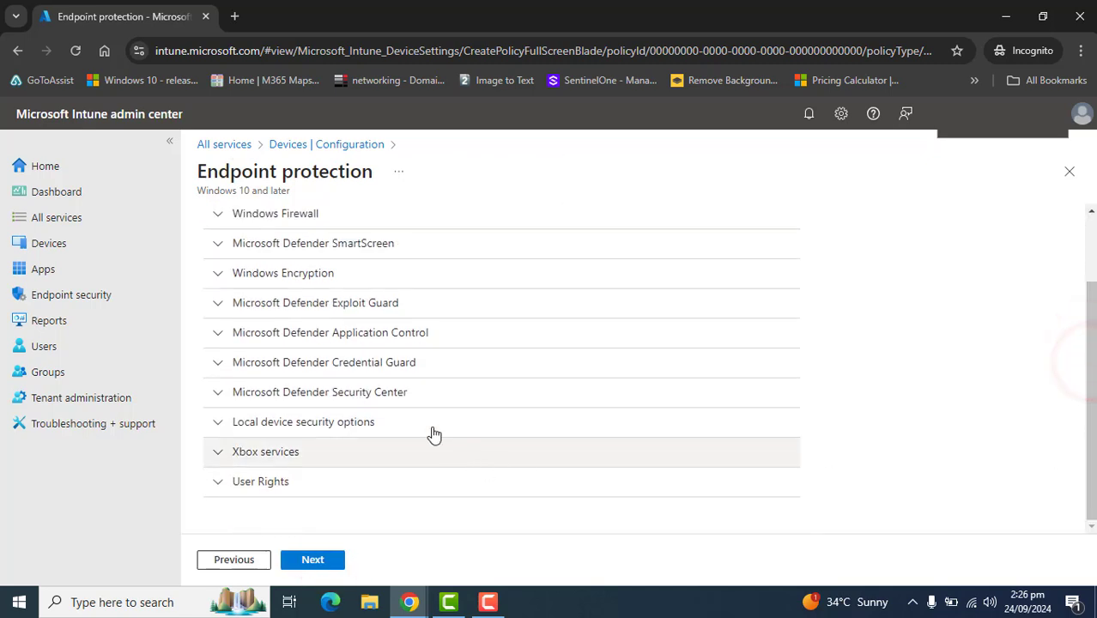
click(217, 422)
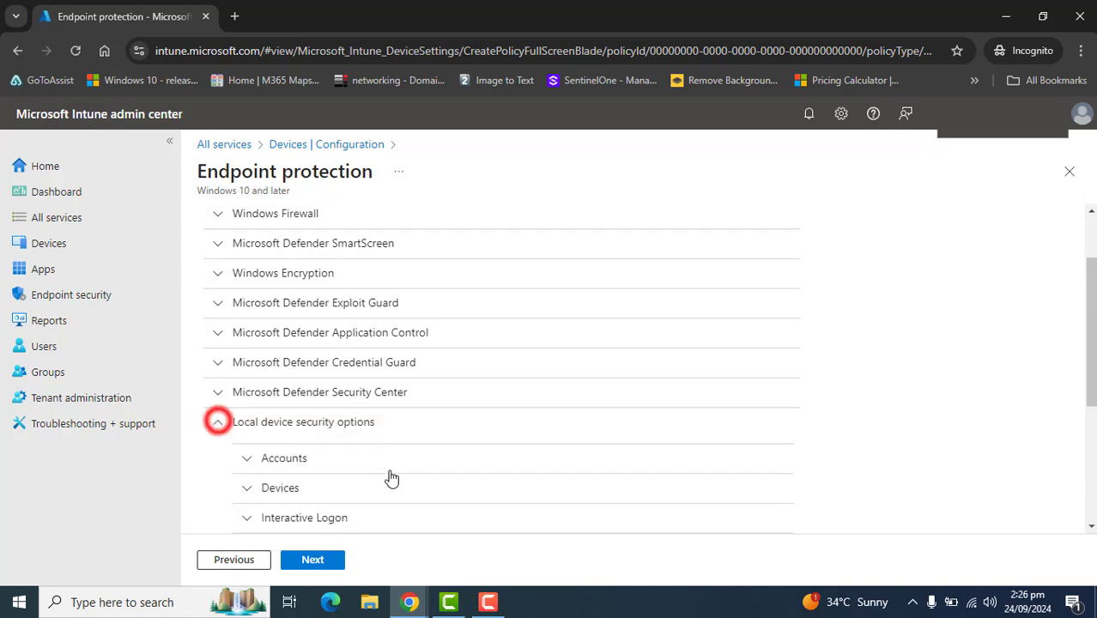
scroll(309, 403, down, 2)
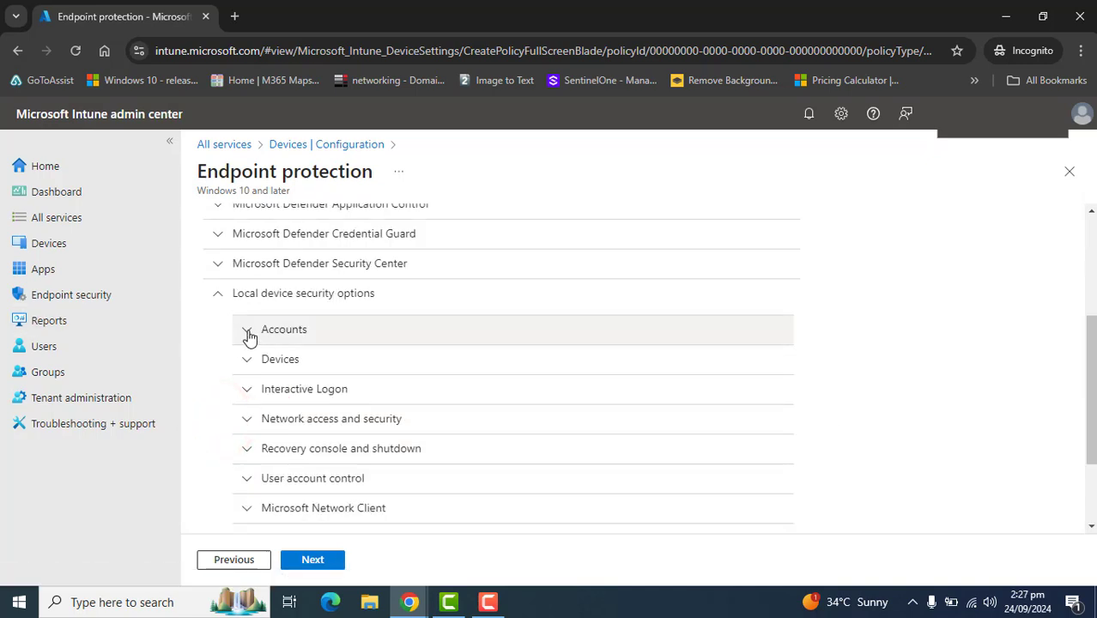
click(247, 333)
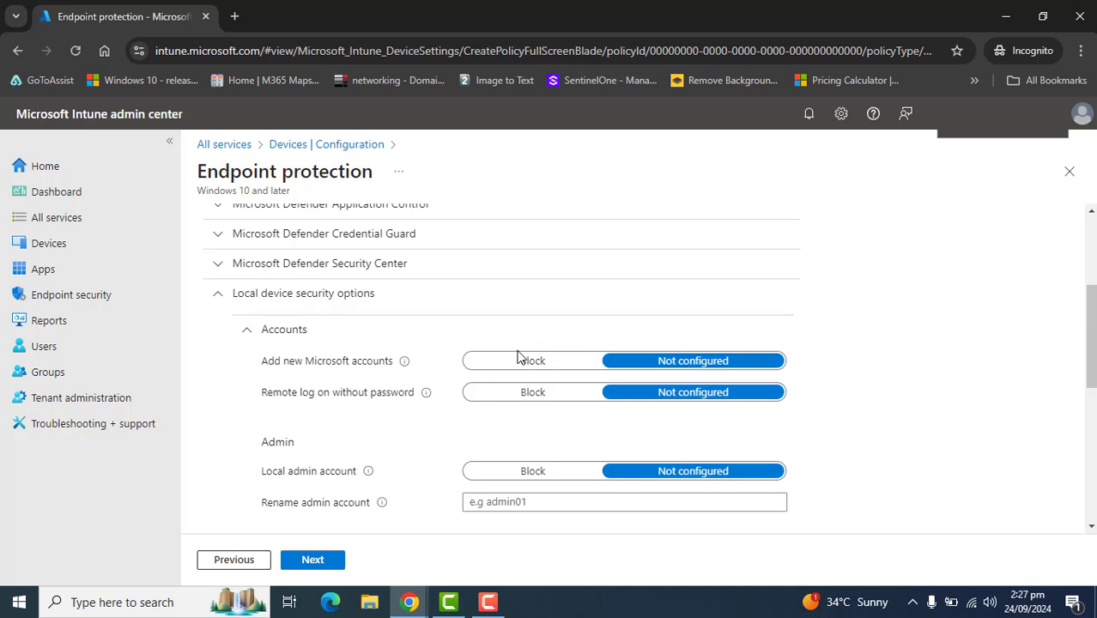
- Examine the Accounts settings for adding new Microsoft accounts and for the local admin account, including the description of the former
drag(249, 361, 405, 359)
mouse_move(405, 359)
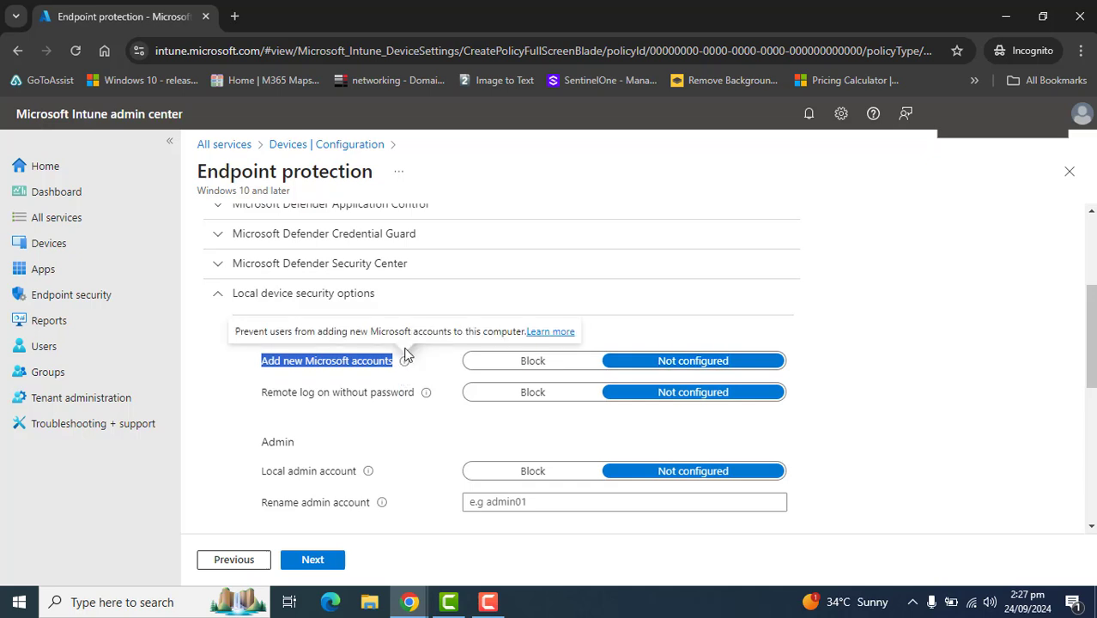
click(215, 368)
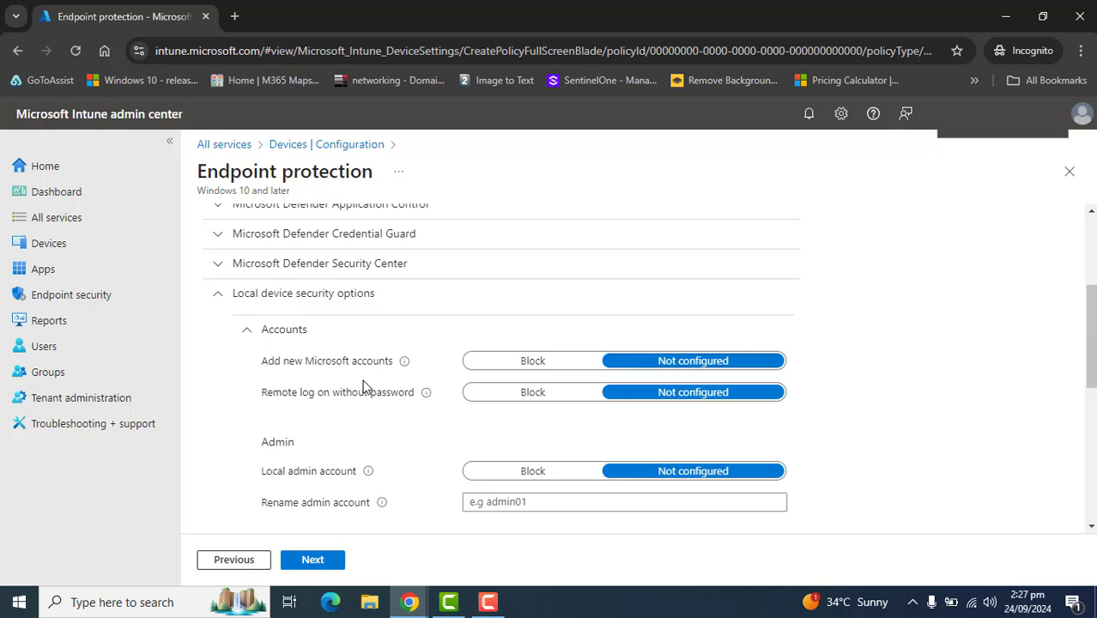
scroll(362, 380, down, 2)
drag(257, 283, 378, 352)
click(257, 318)
click(417, 275)
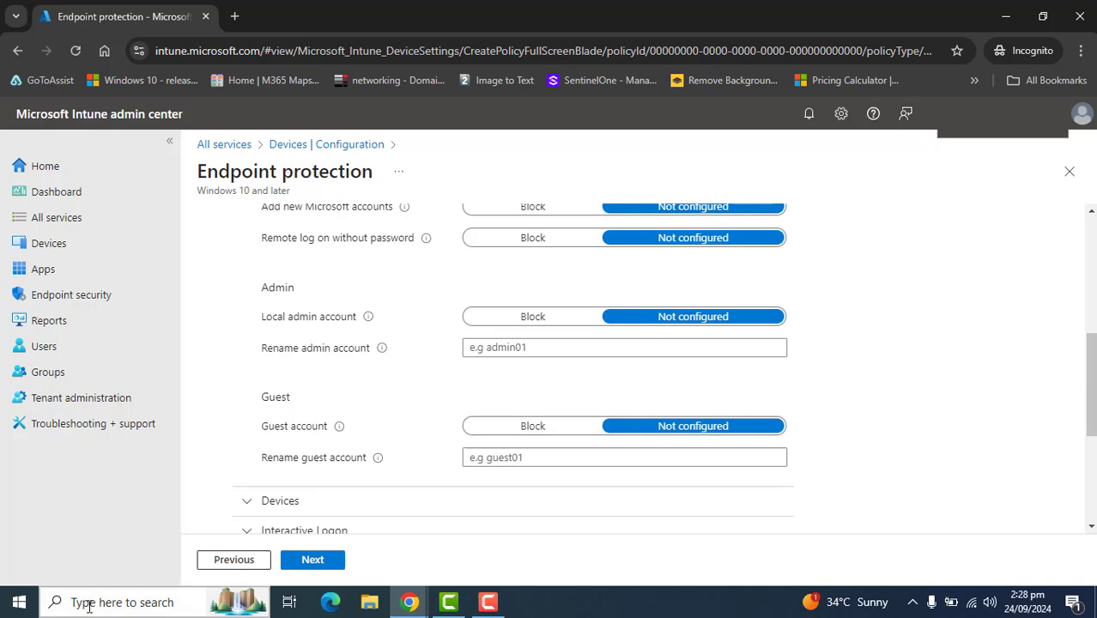
- Examine the local user accounts in Computer Management with the Name column widened, and return to the Intune profile
right_click(19, 601)
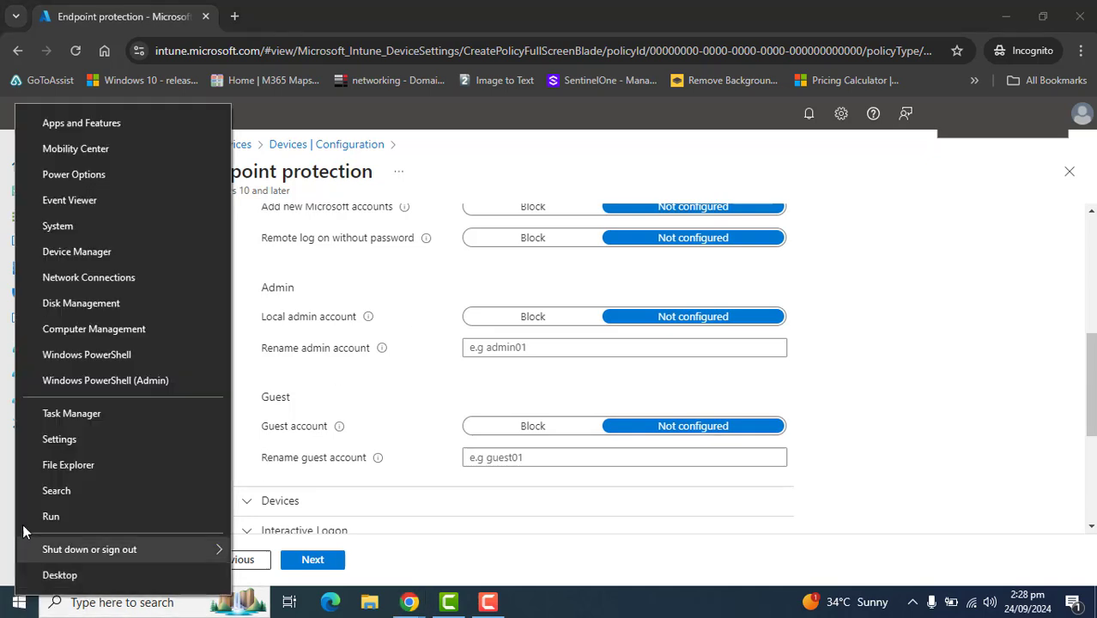
click(94, 332)
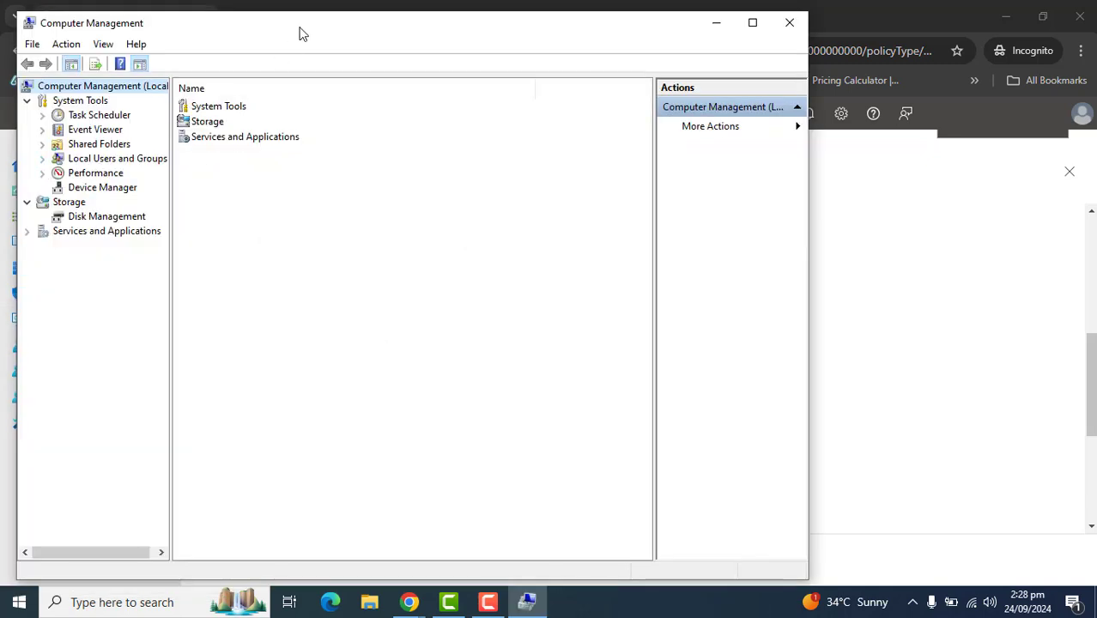
double_click(301, 22)
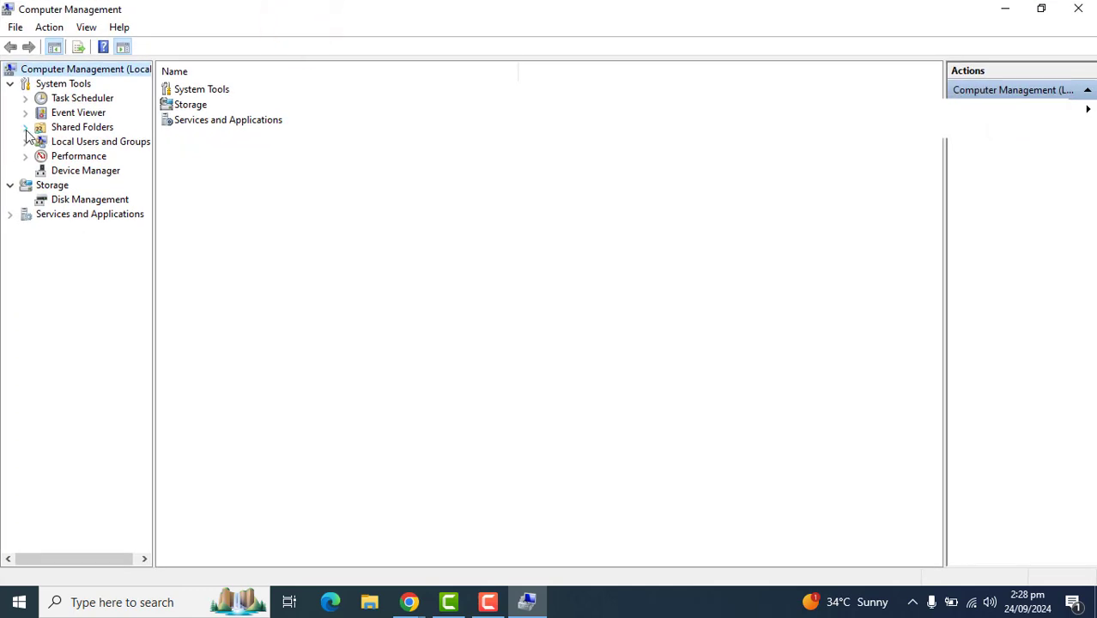
click(24, 141)
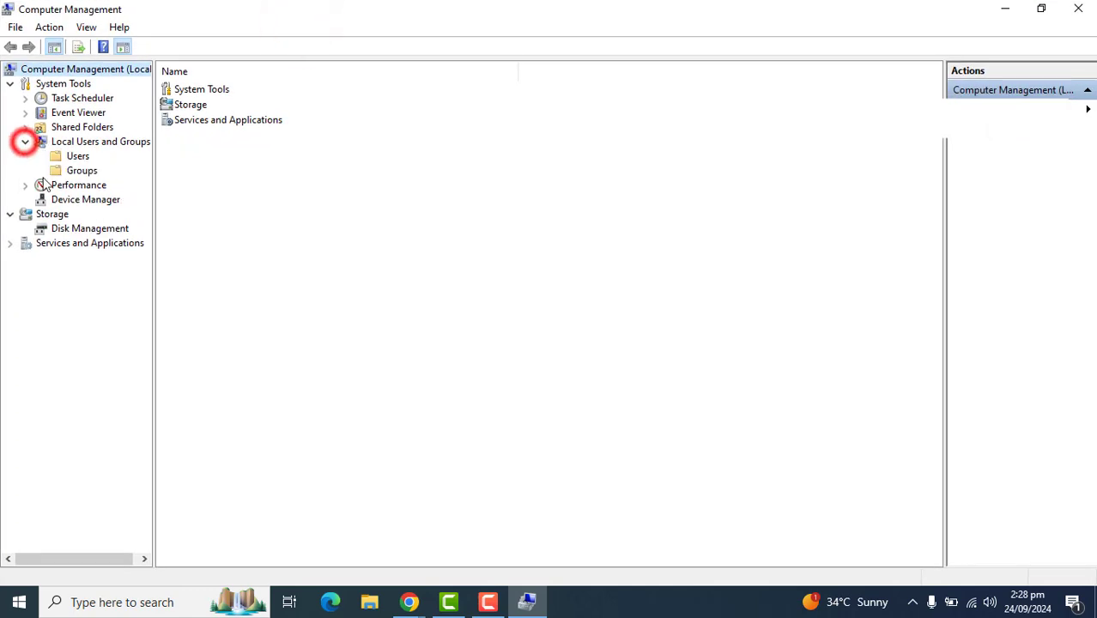
click(77, 155)
click(215, 90)
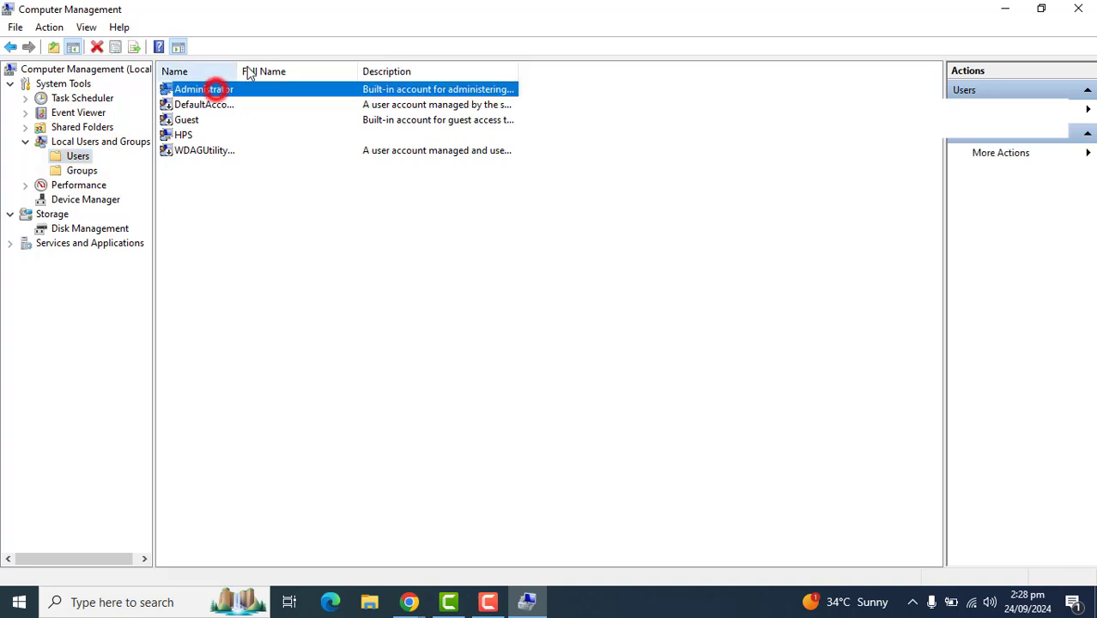
double_click(240, 69)
drag(298, 68, 379, 68)
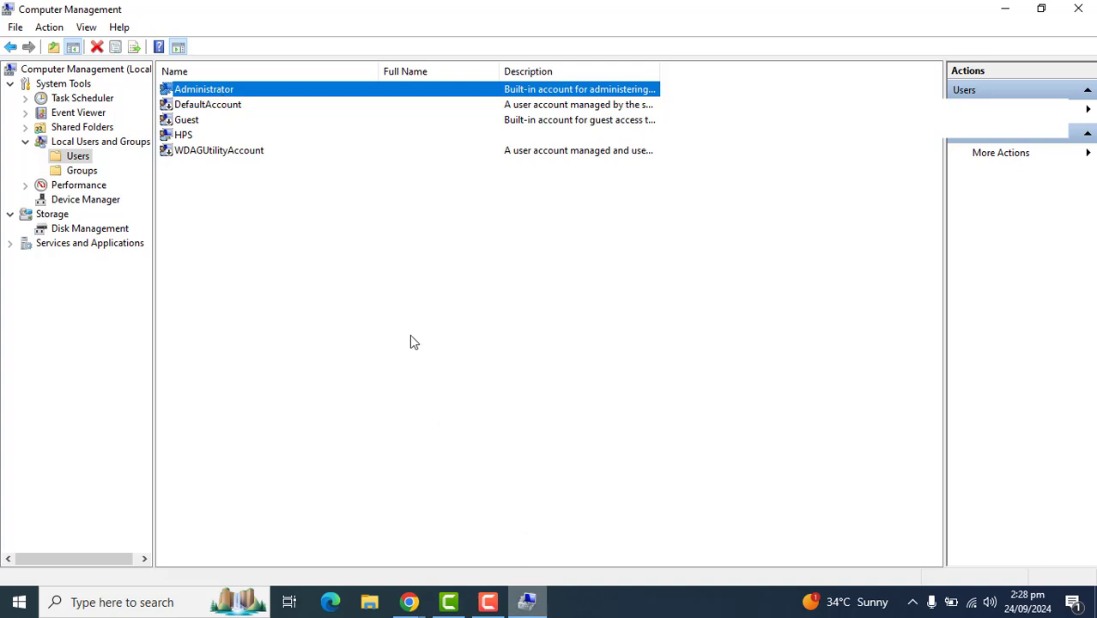
click(512, 605)
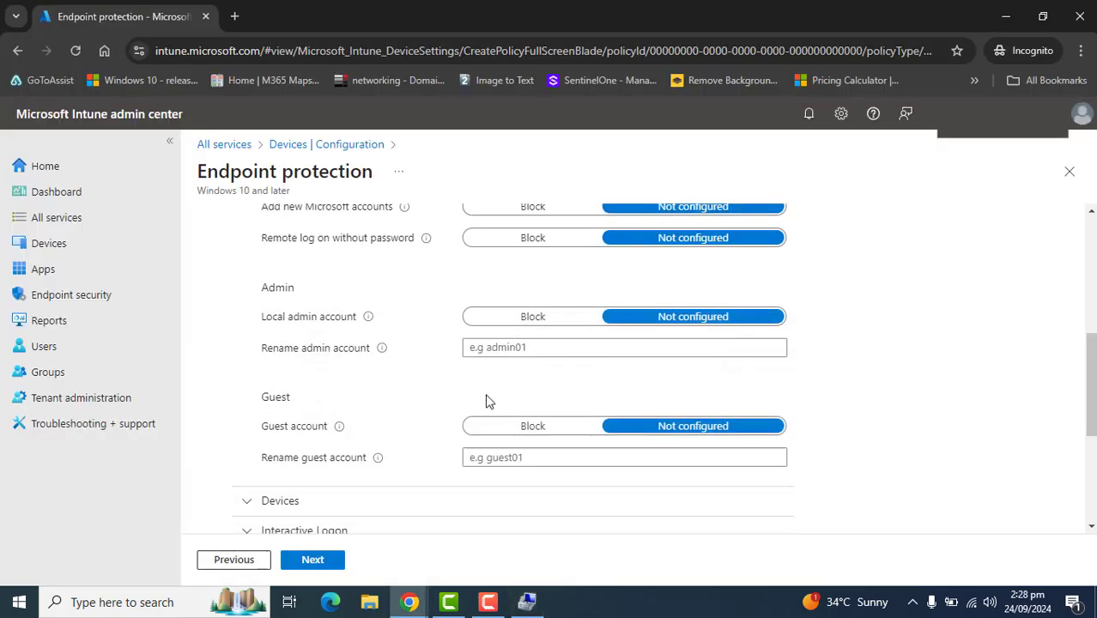
- Enter localadmin as the admin account's new name, check the current Administrator account in Computer Management, and return to the Intune profile
click(493, 347)
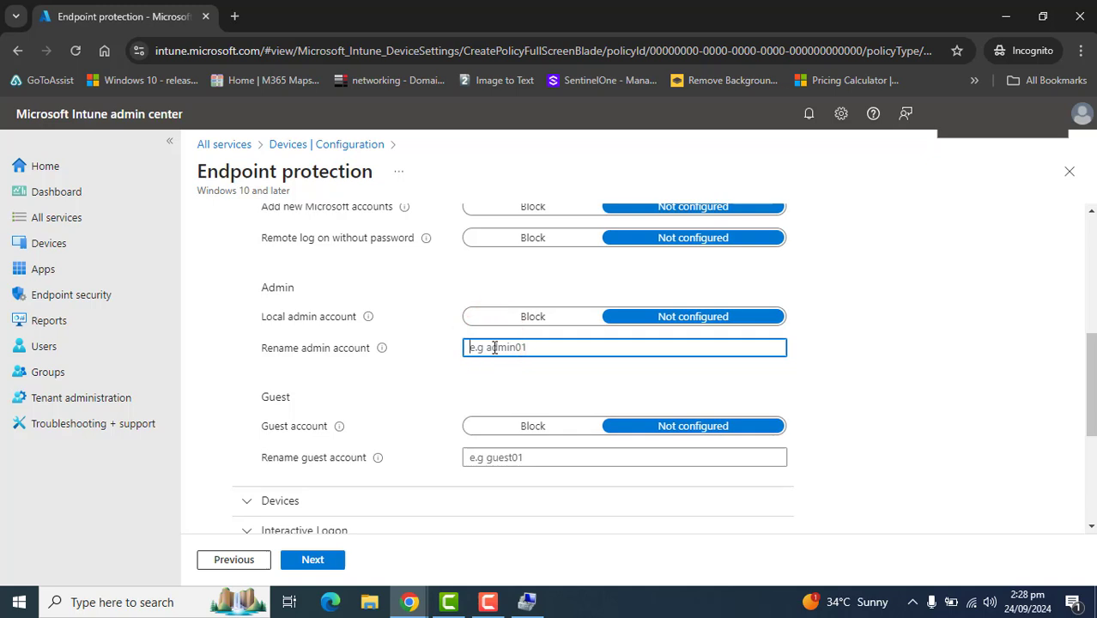
text(localadmin)
click(528, 604)
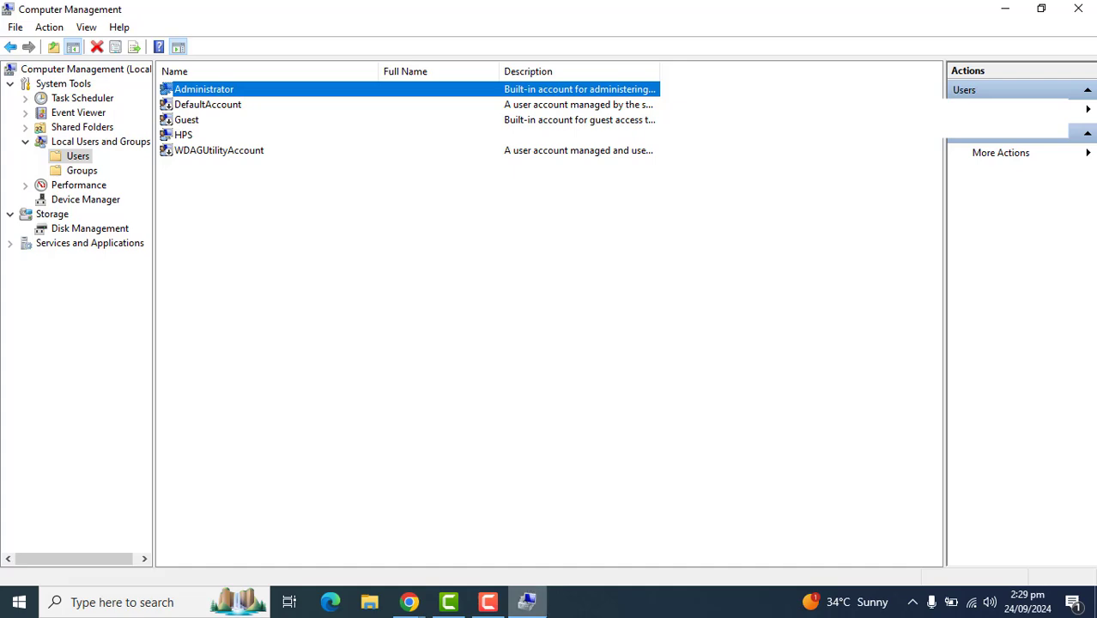
click(539, 610)
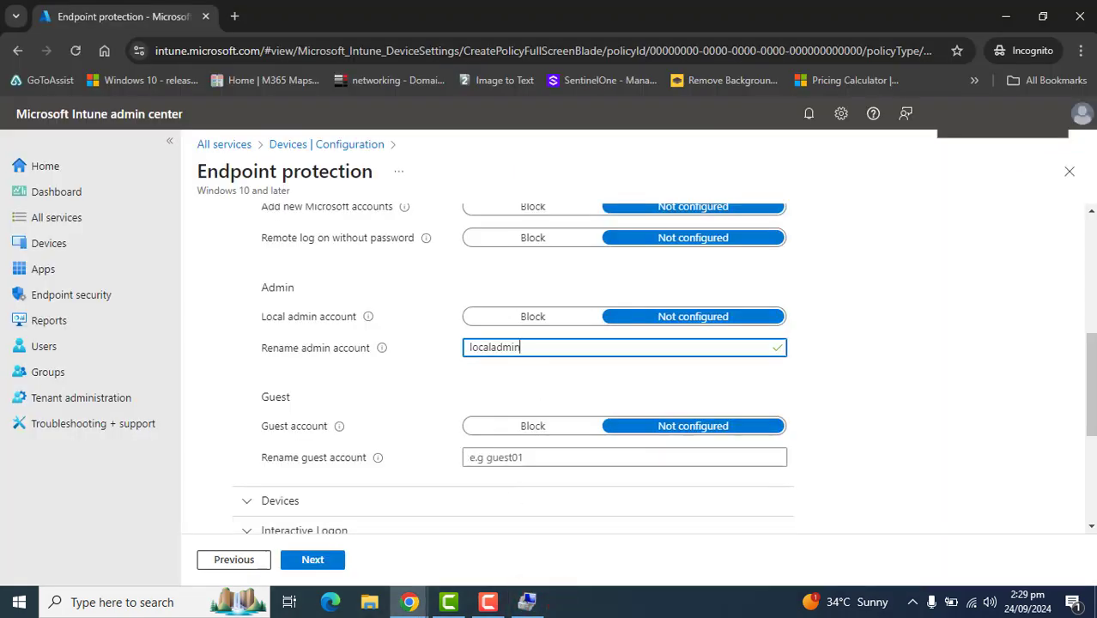
click(540, 611)
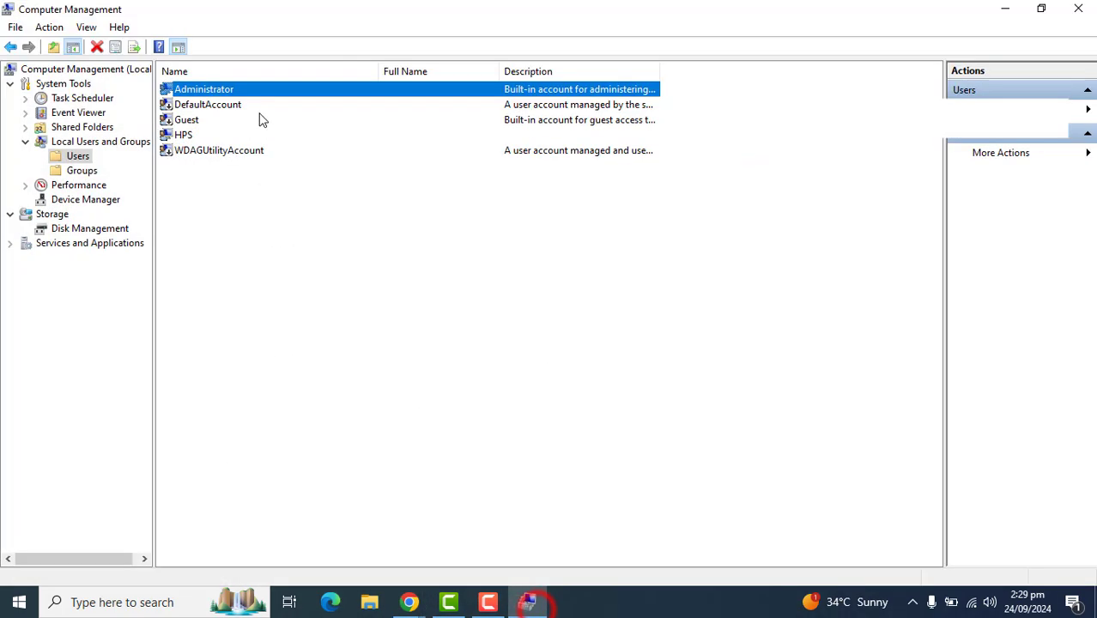
click(534, 606)
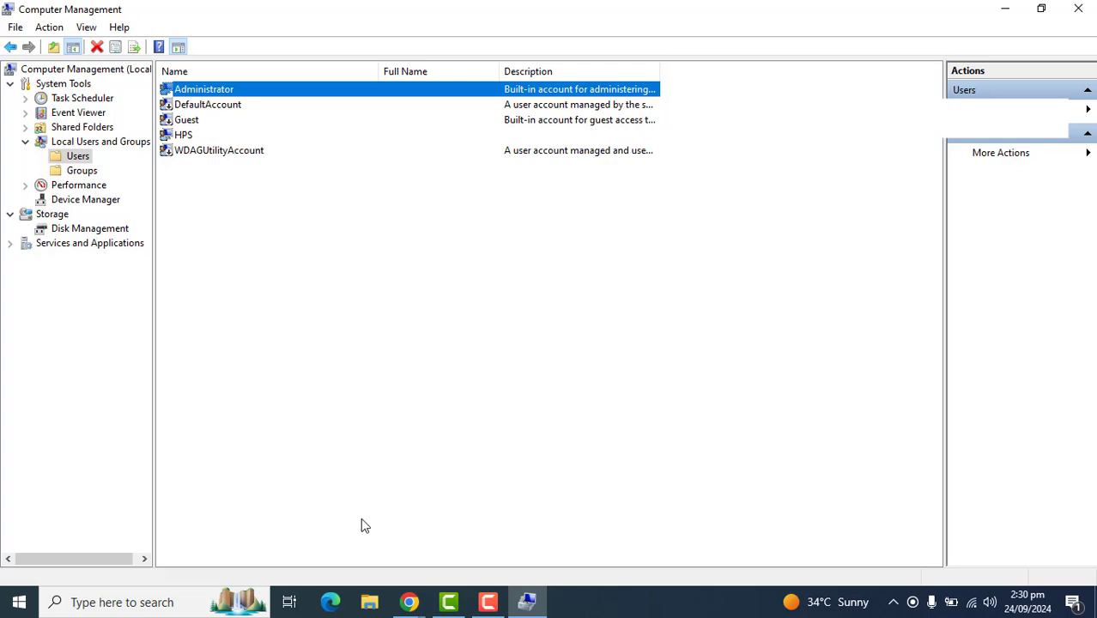
click(409, 602)
click(482, 473)
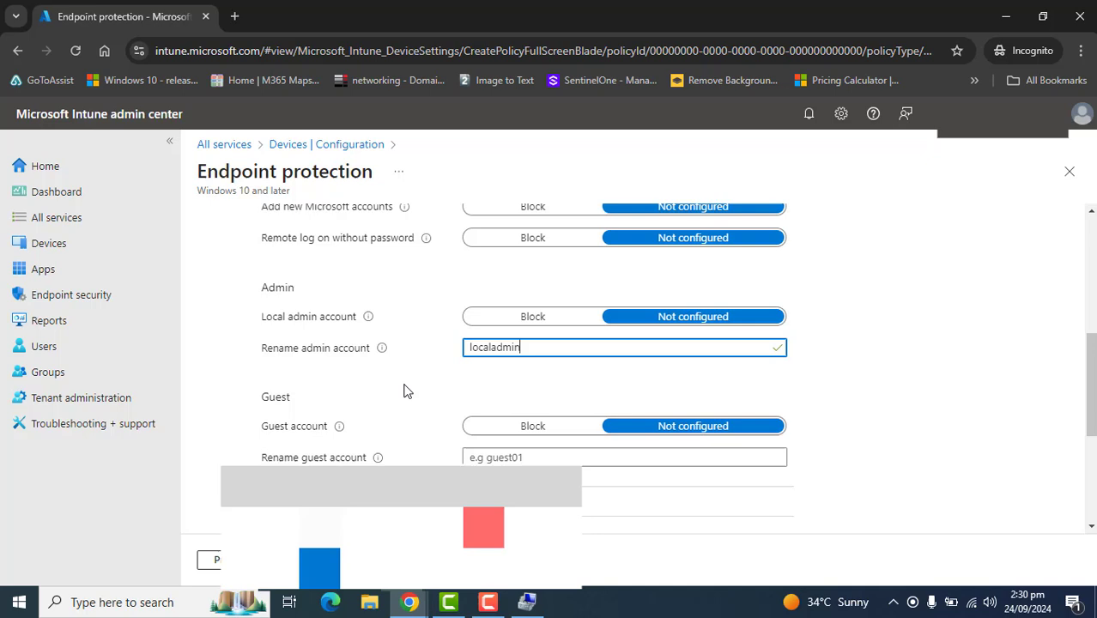
double_click(554, 347)
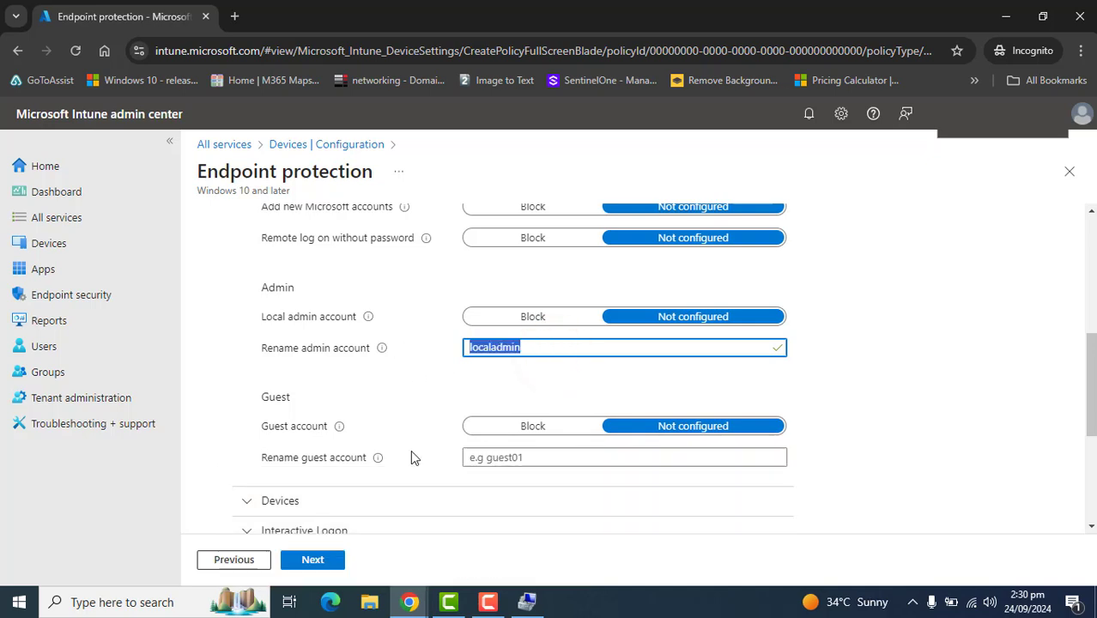
- Enter Visitoraccount as the new name for the guest account
drag(1090, 362, 1083, 404)
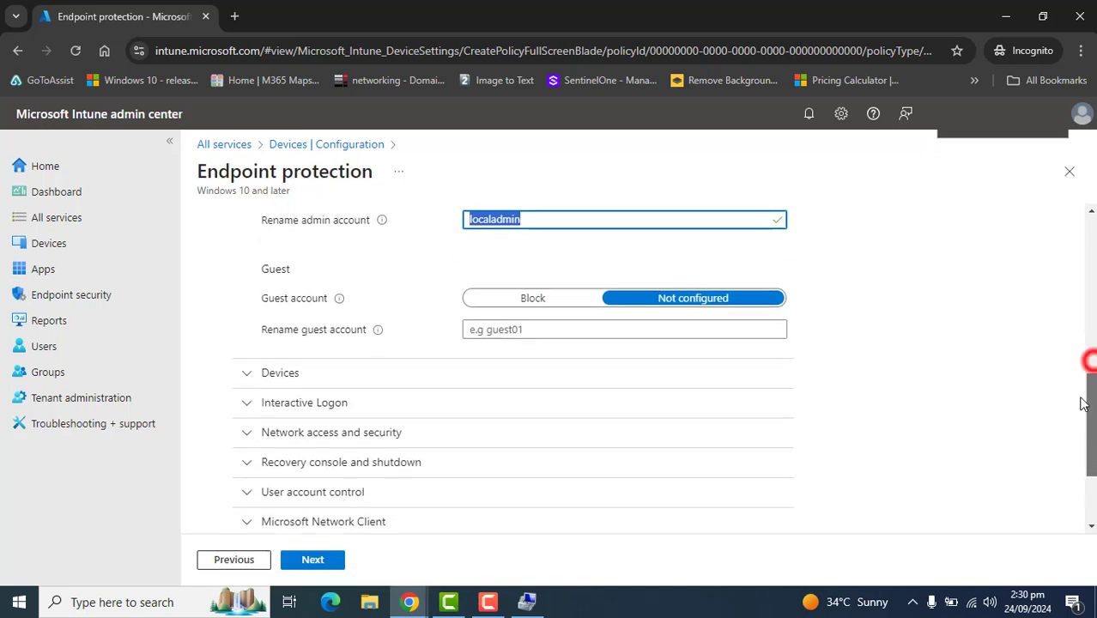
click(485, 324)
text(VisitorA)
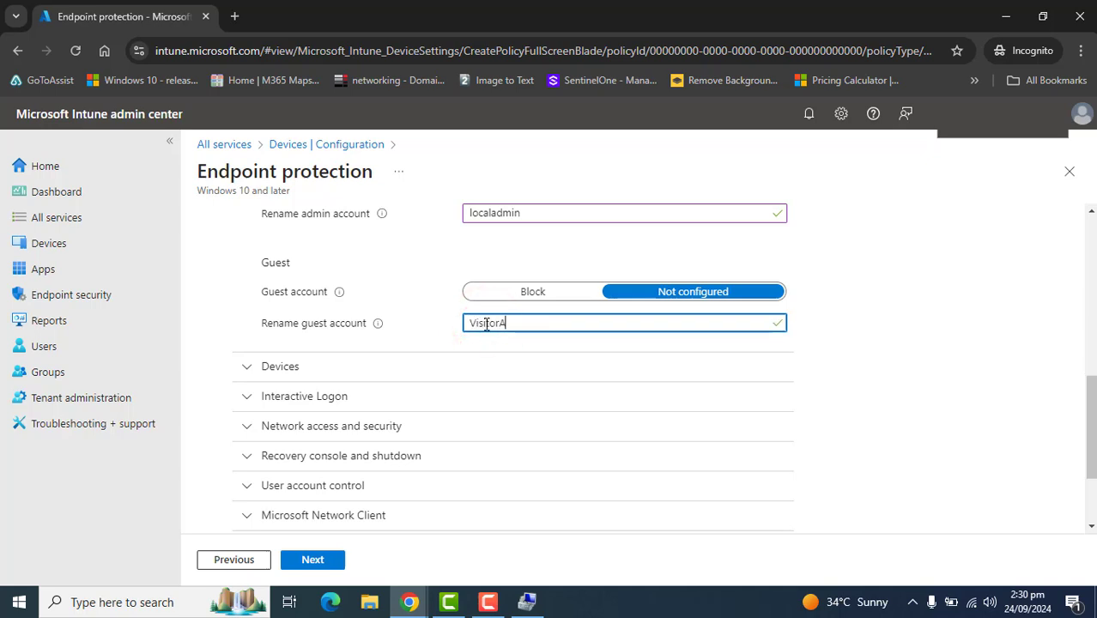
key(BackSpace)
key(BackSpace)
text(account)
- Examine the Guest account among the local users in Computer Management with the Name column widened, and return to the Intune profile
click(528, 603)
click(361, 314)
click(176, 119)
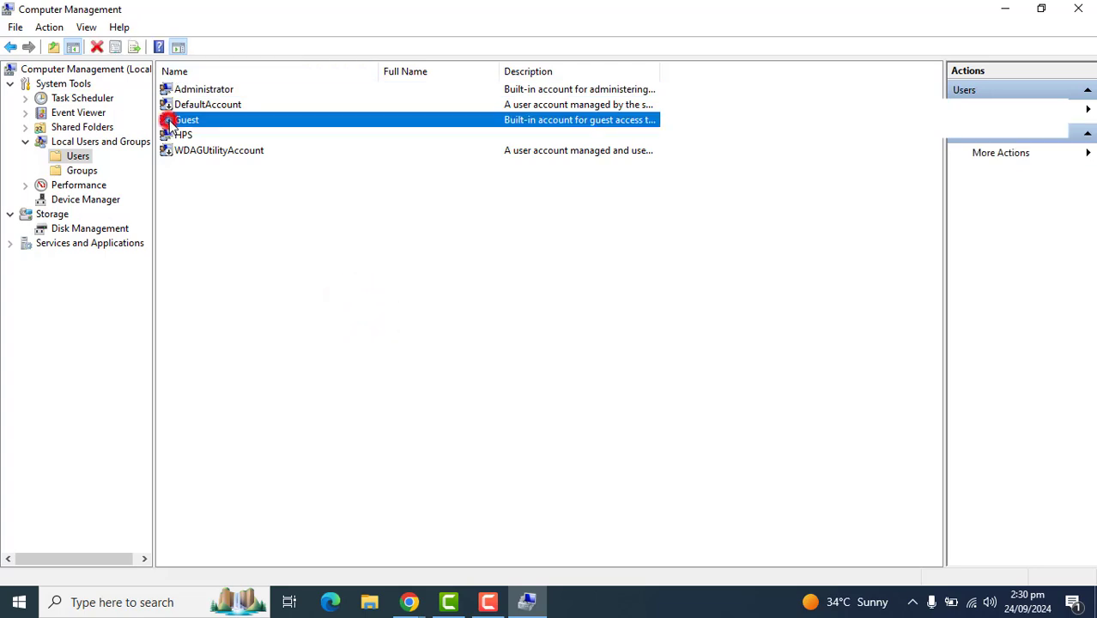
click(247, 245)
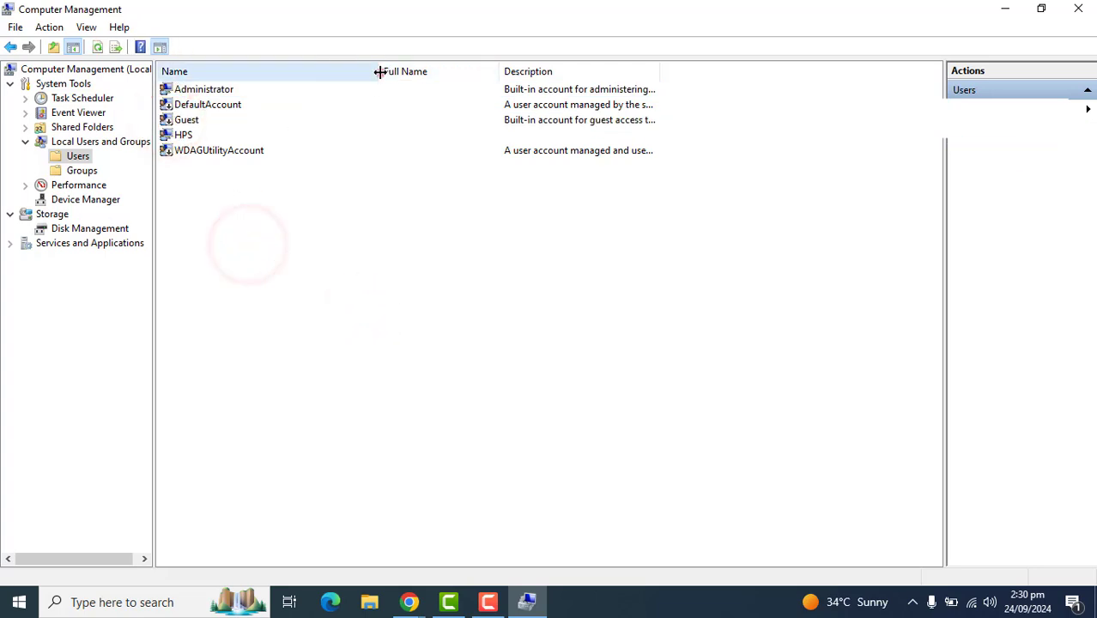
drag(379, 71, 462, 76)
click(194, 120)
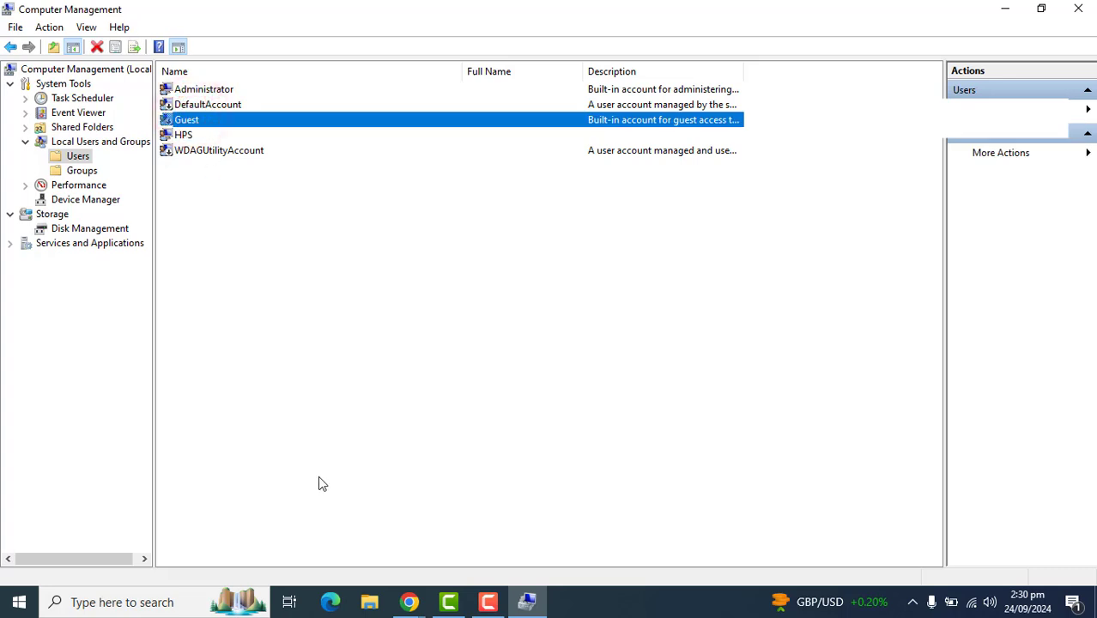
click(1004, 7)
- Correct the new guest account name to start with a lowercase letter, as visitoraccount
click(475, 323)
key(BackSpace)
key(BackSpace)
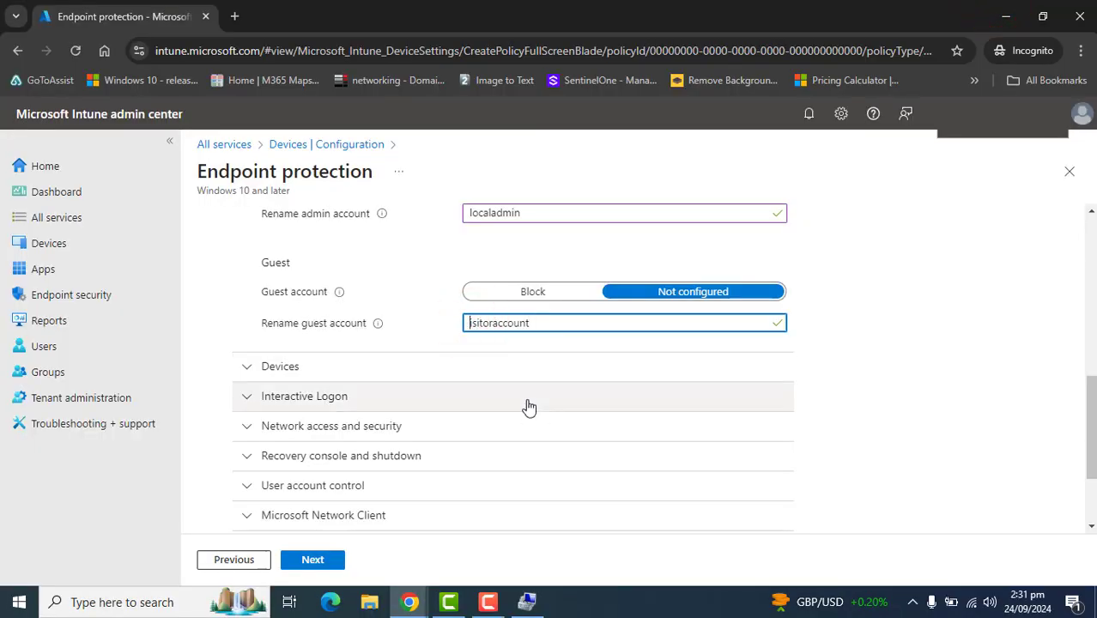
text(vi)
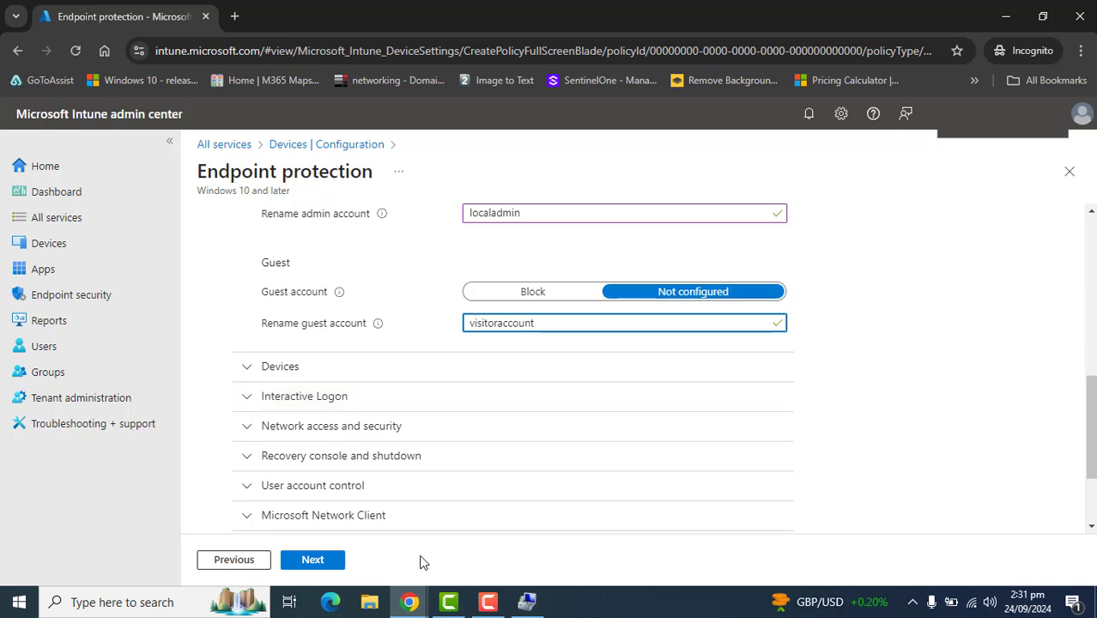
- Review the Devices settings and the linked article on undocking a device without logon, and collapse the Devices group back in the profile
click(290, 361)
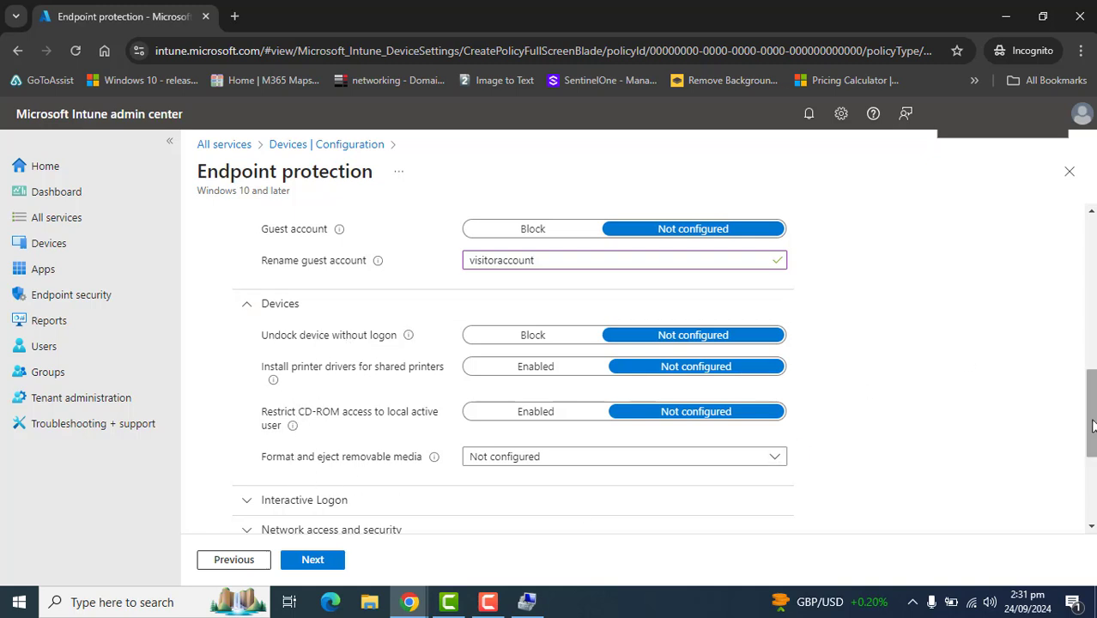
scroll(1091, 420, down, 1)
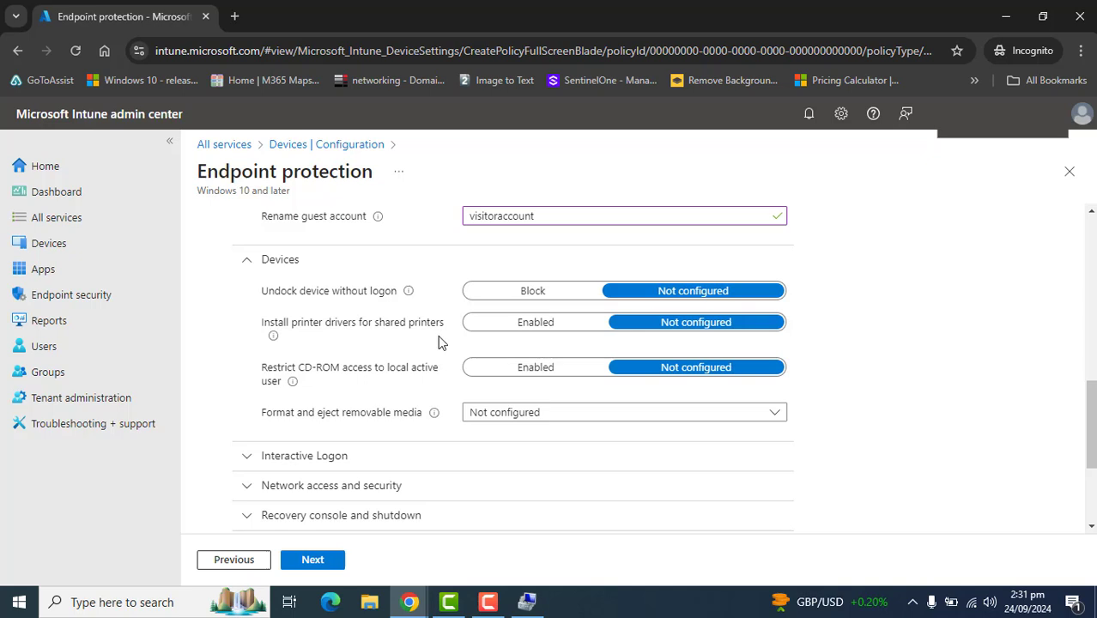
mouse_move(410, 293)
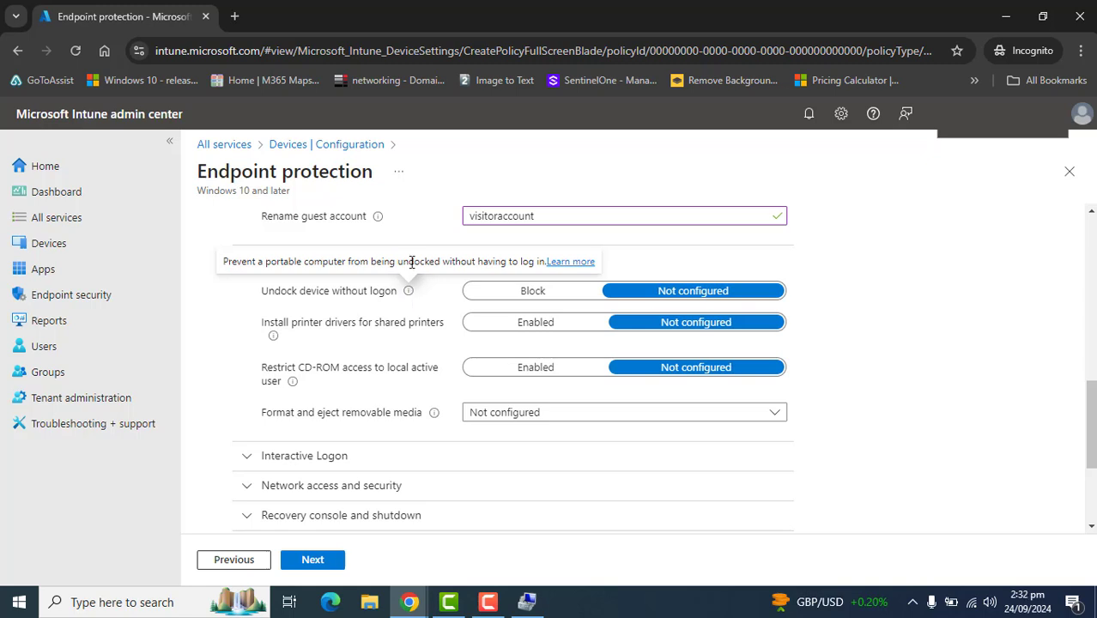
click(567, 263)
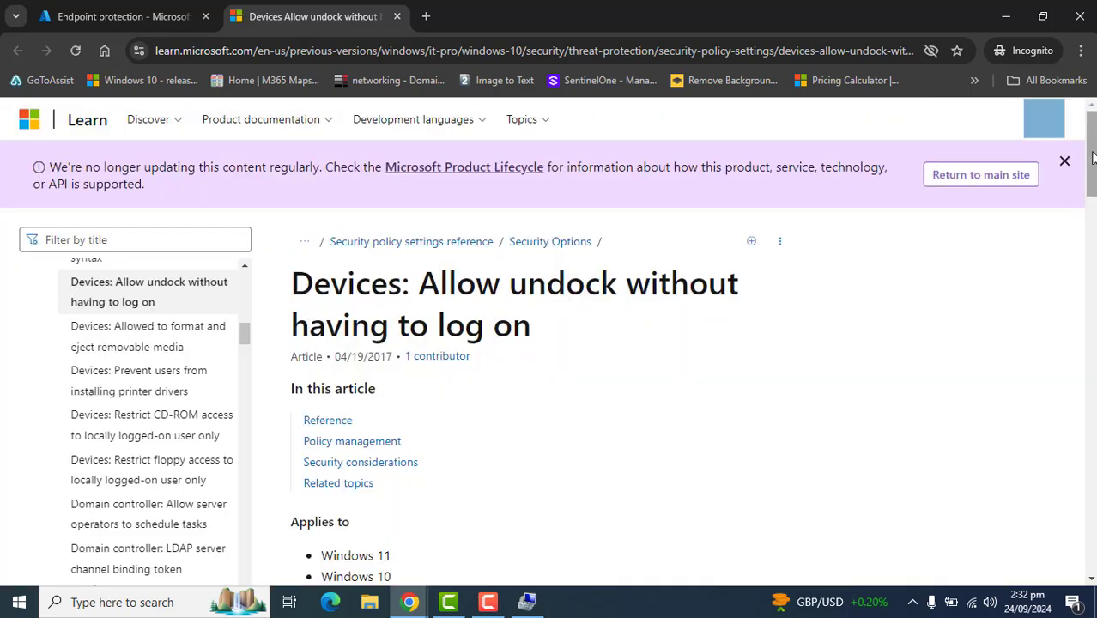
drag(1093, 156, 1093, 283)
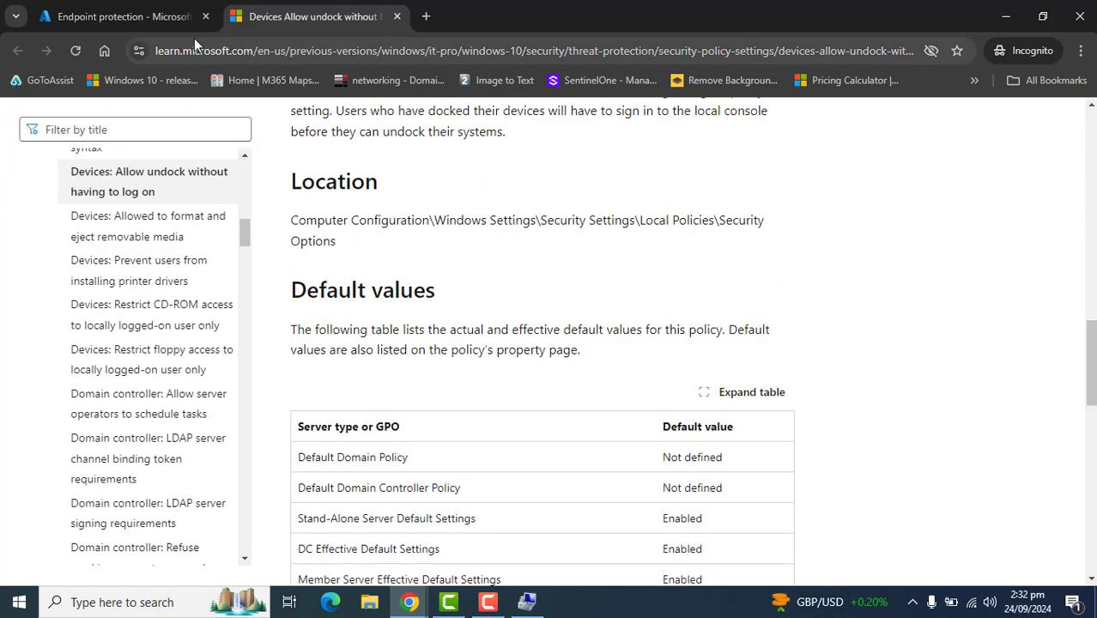
click(103, 17)
click(245, 259)
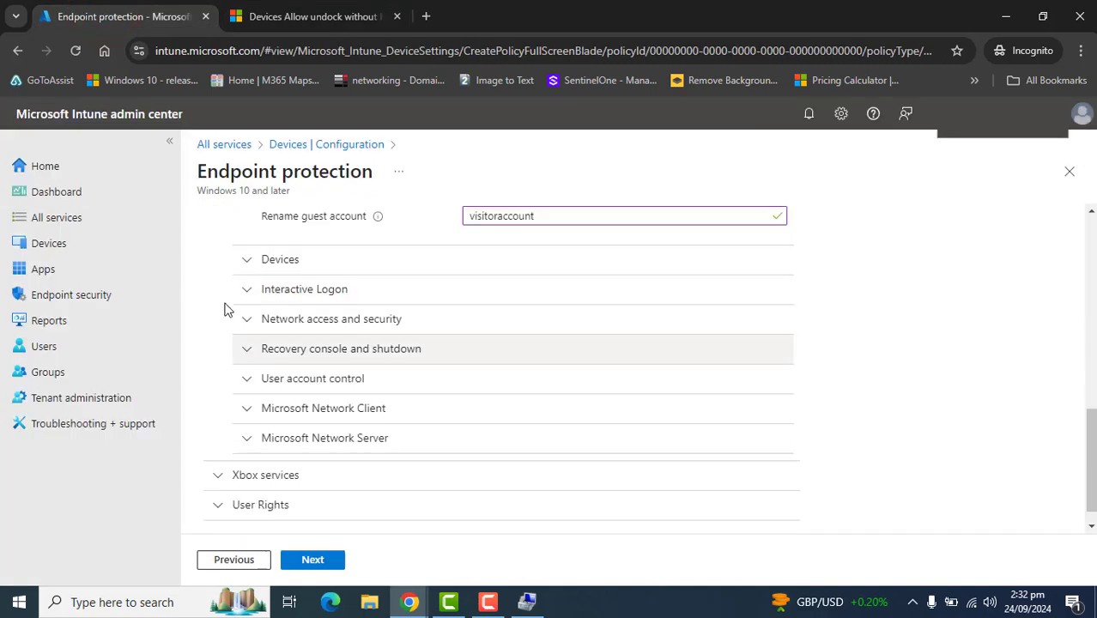
- Expand the Interactive Logon group and set the minutes of lock screen inactivity until the screen saver activates to 2
click(245, 288)
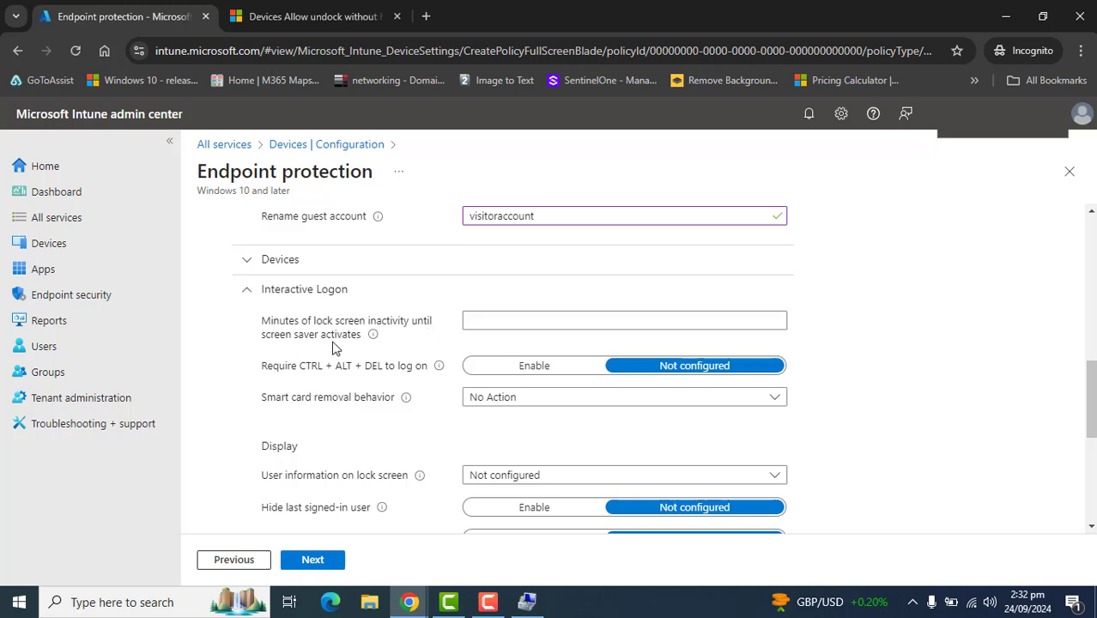
mouse_move(380, 336)
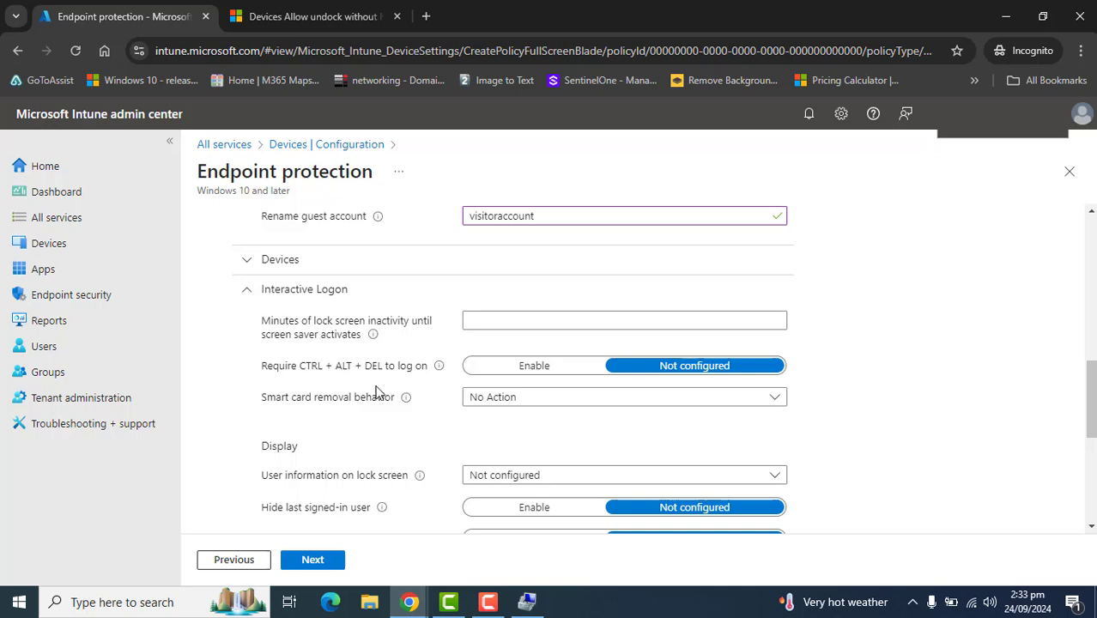
click(509, 319)
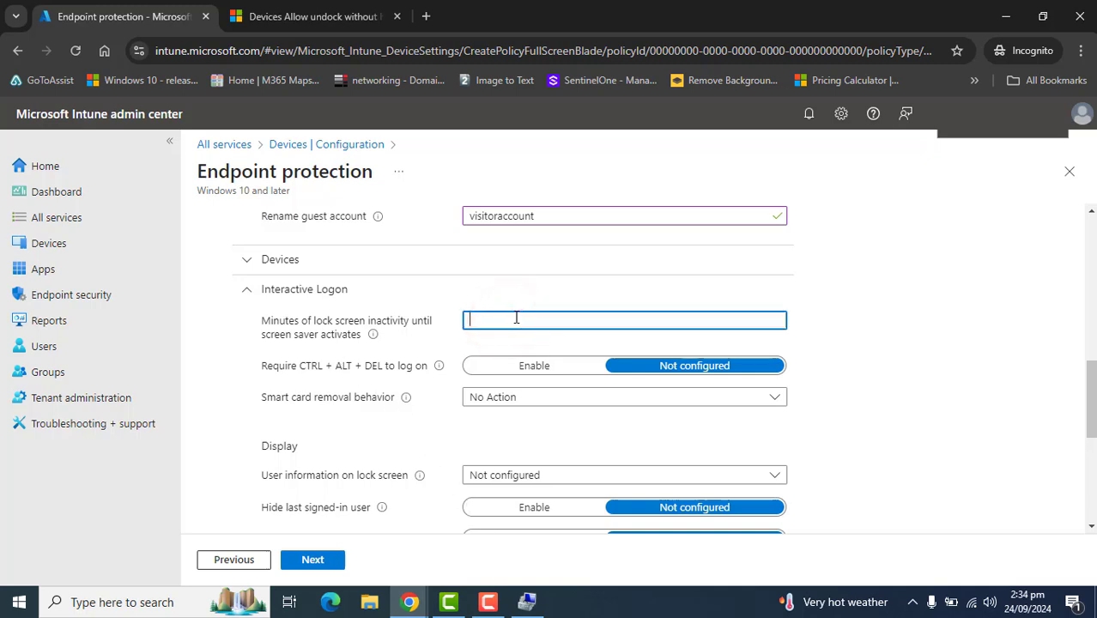
text(2)
- Set Require CTRL + ALT + DEL to log on to Enable
drag(272, 369, 294, 372)
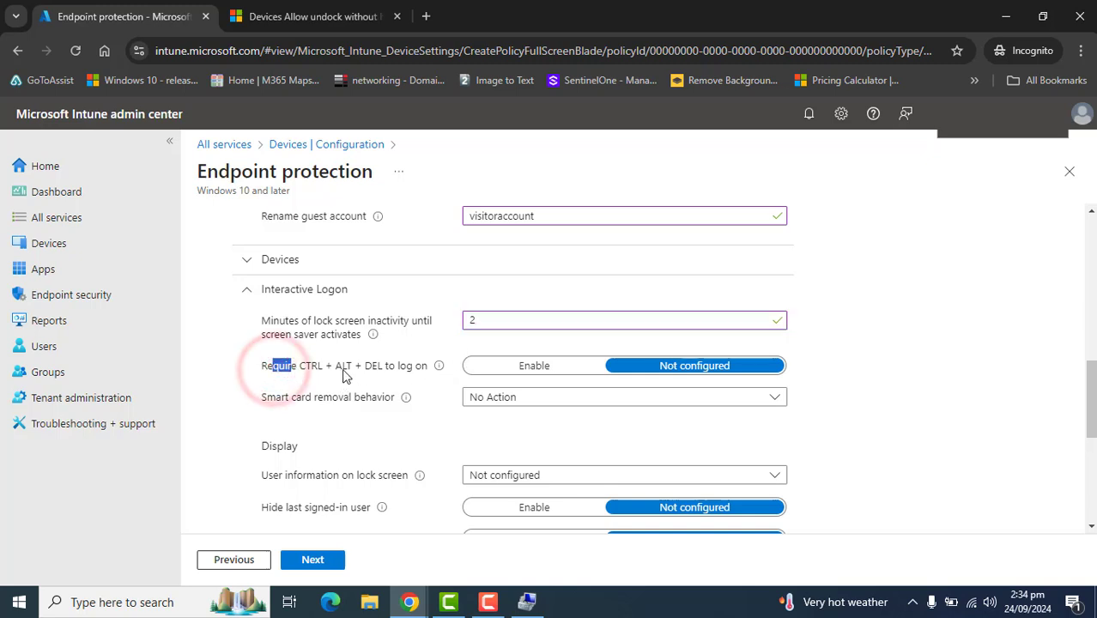
click(401, 375)
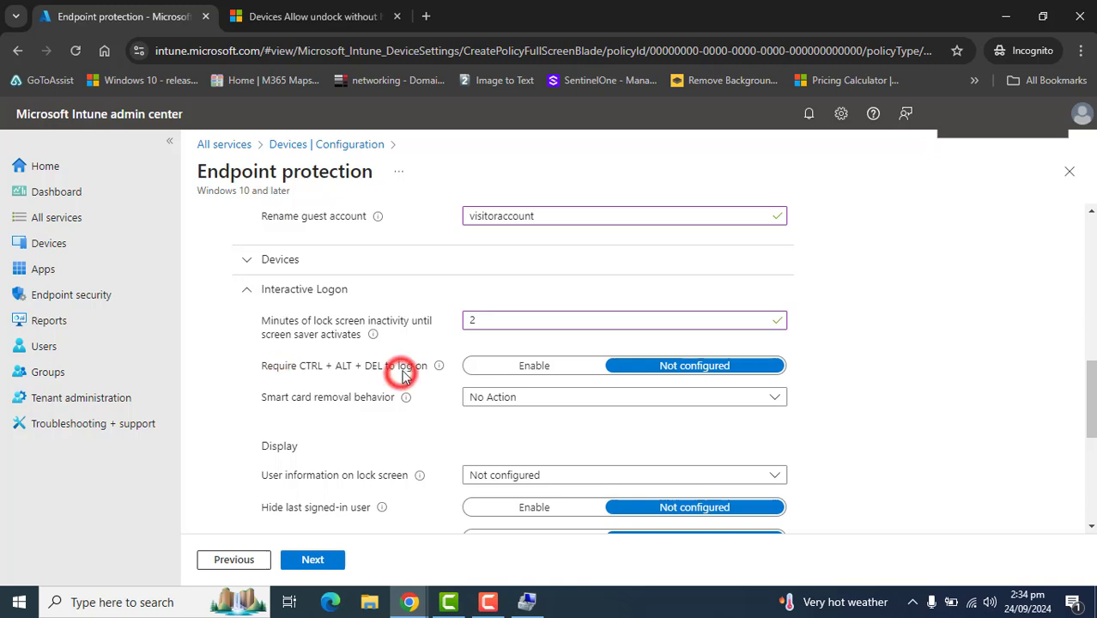
click(518, 369)
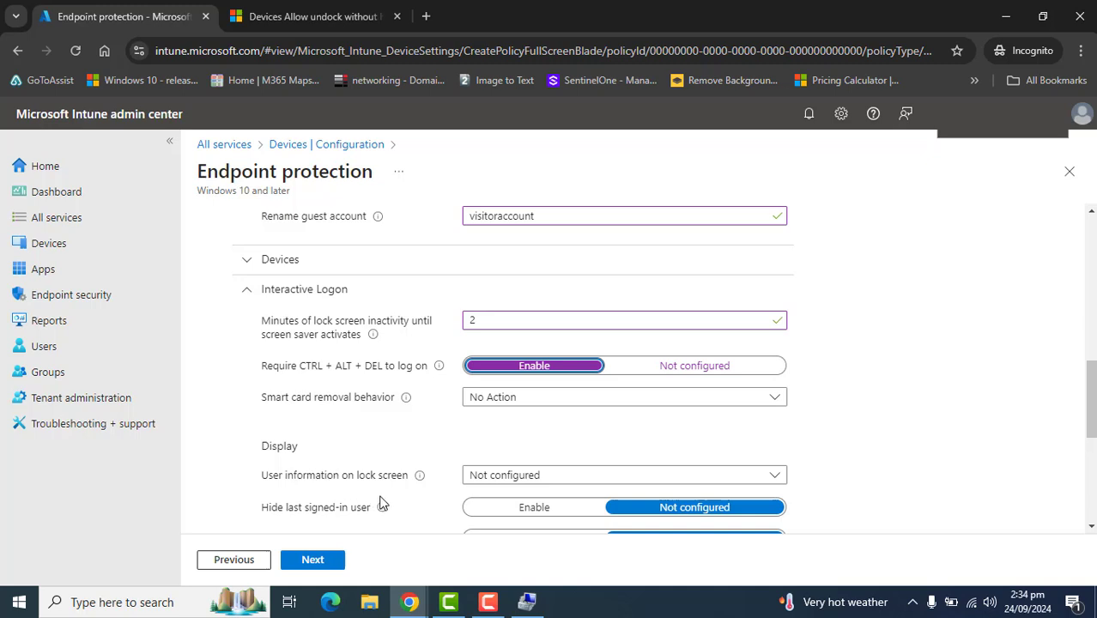
- Set the user information shown on the lock screen to "Do not display user information"
scroll(382, 502, down, 1)
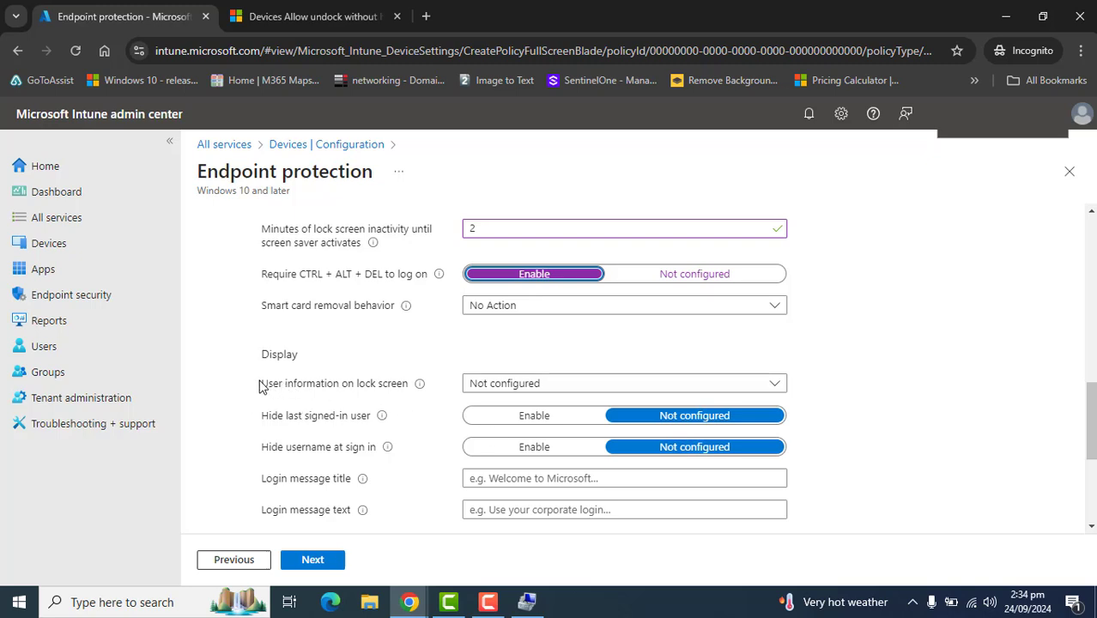
drag(261, 383, 401, 388)
click(416, 405)
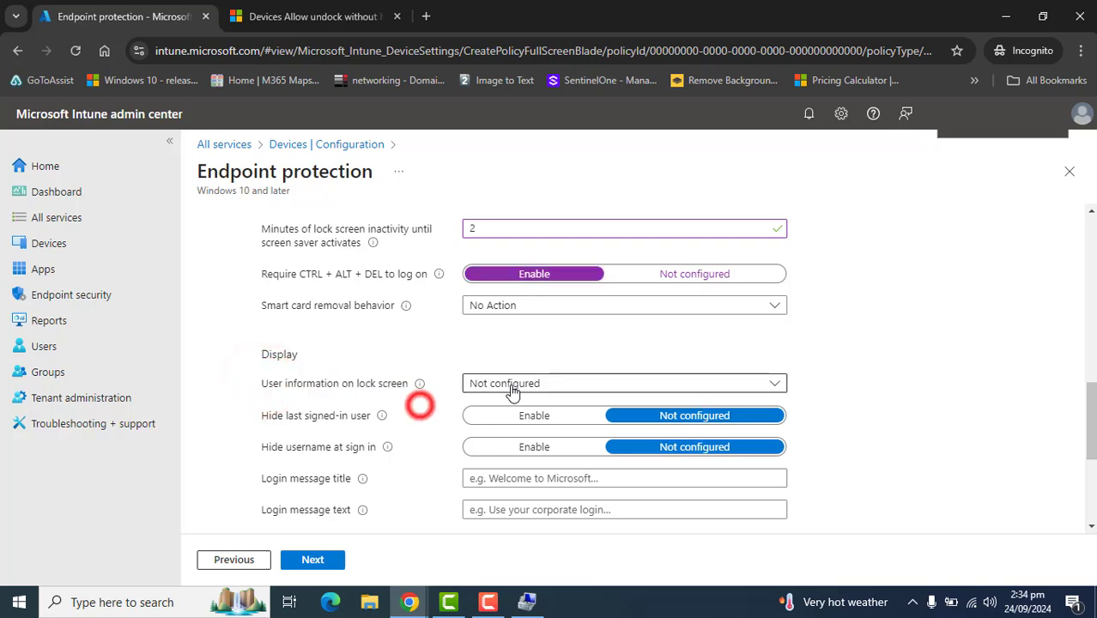
click(509, 385)
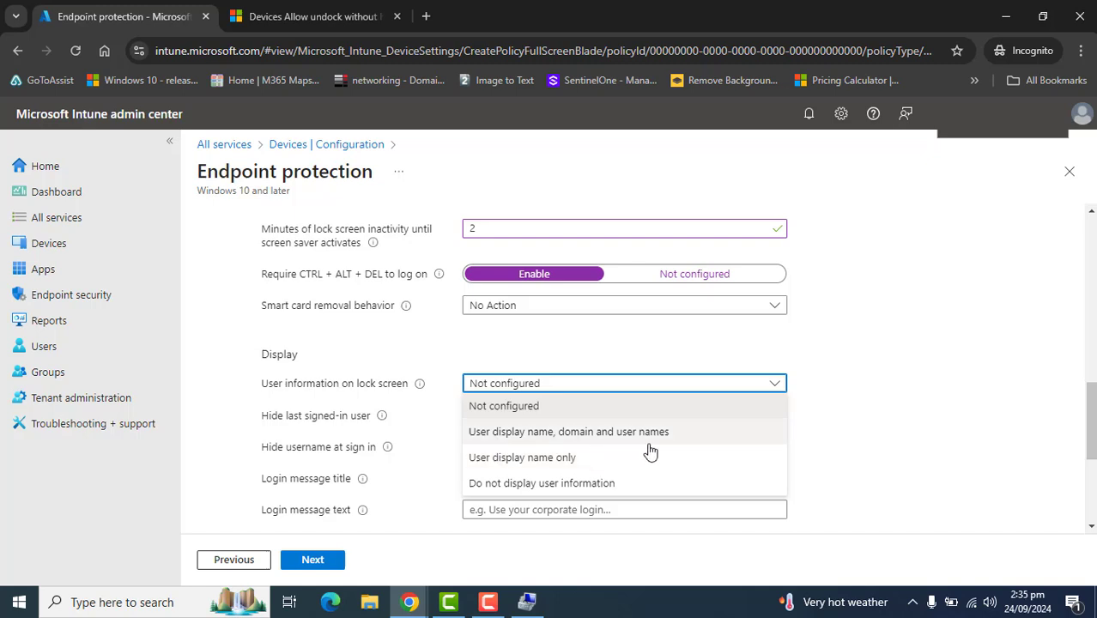
click(551, 486)
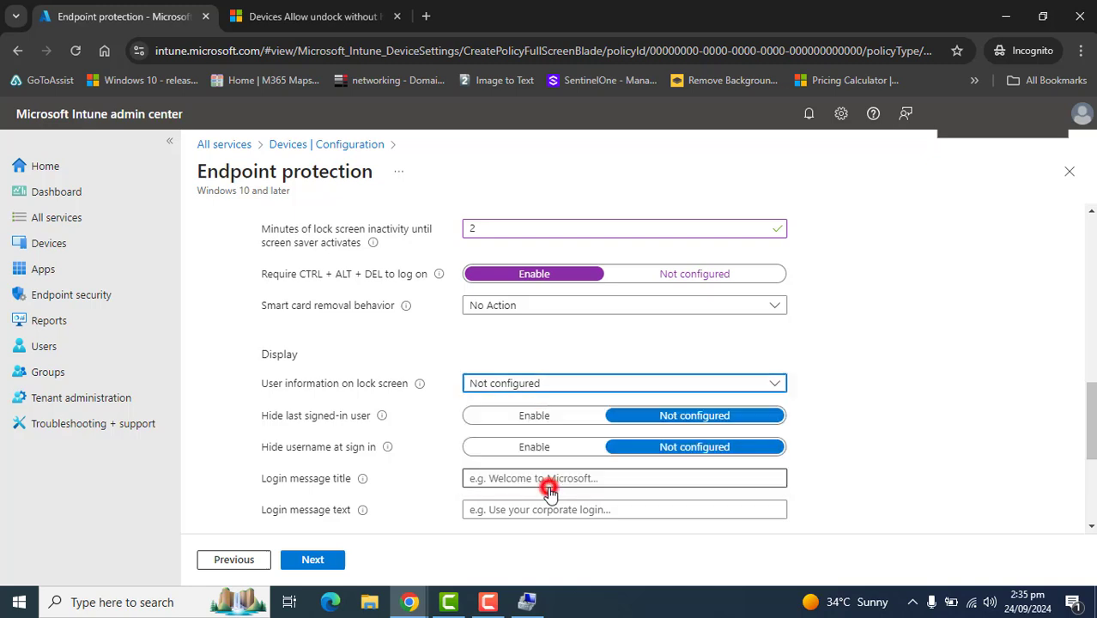
- Set Hide last signed-in user to Enable in the Interactive Logon display settings
triple_click(367, 421)
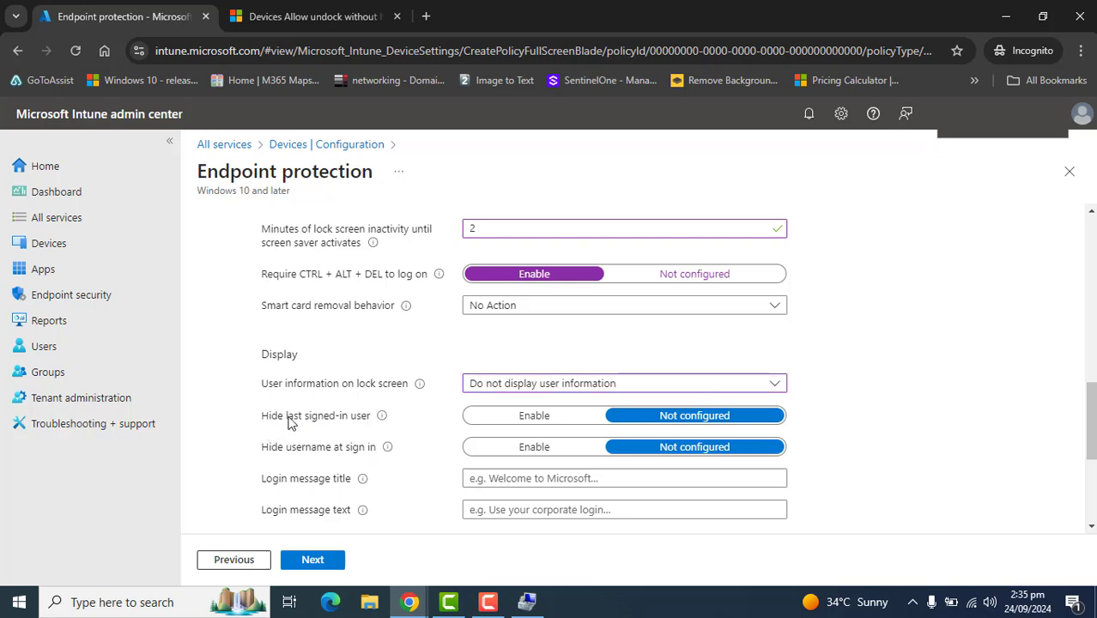
drag(287, 416, 397, 427)
click(429, 429)
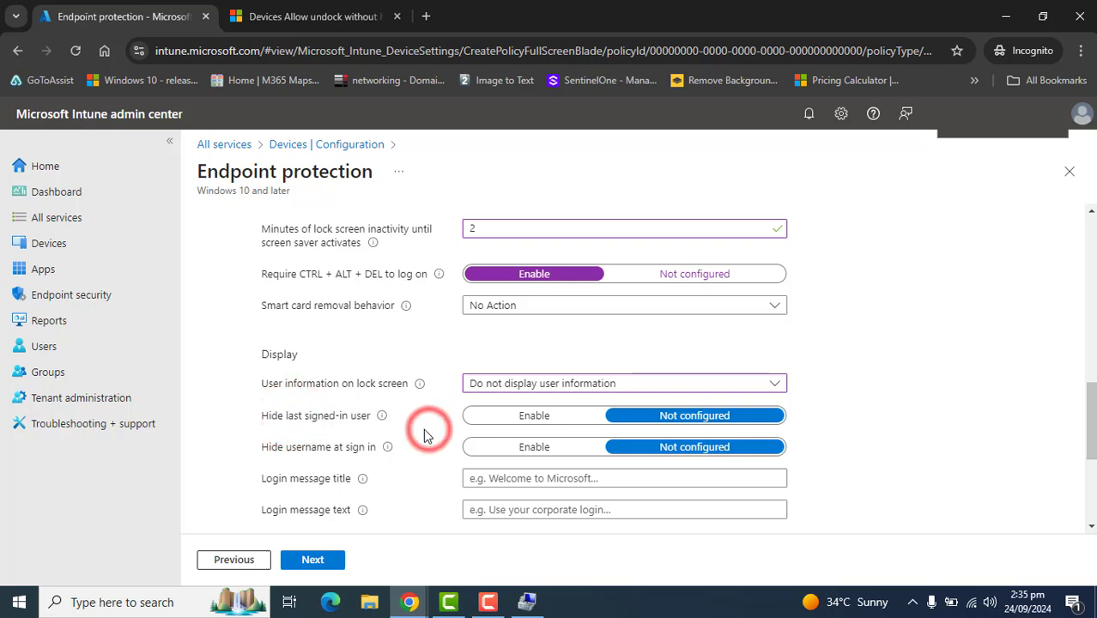
click(505, 416)
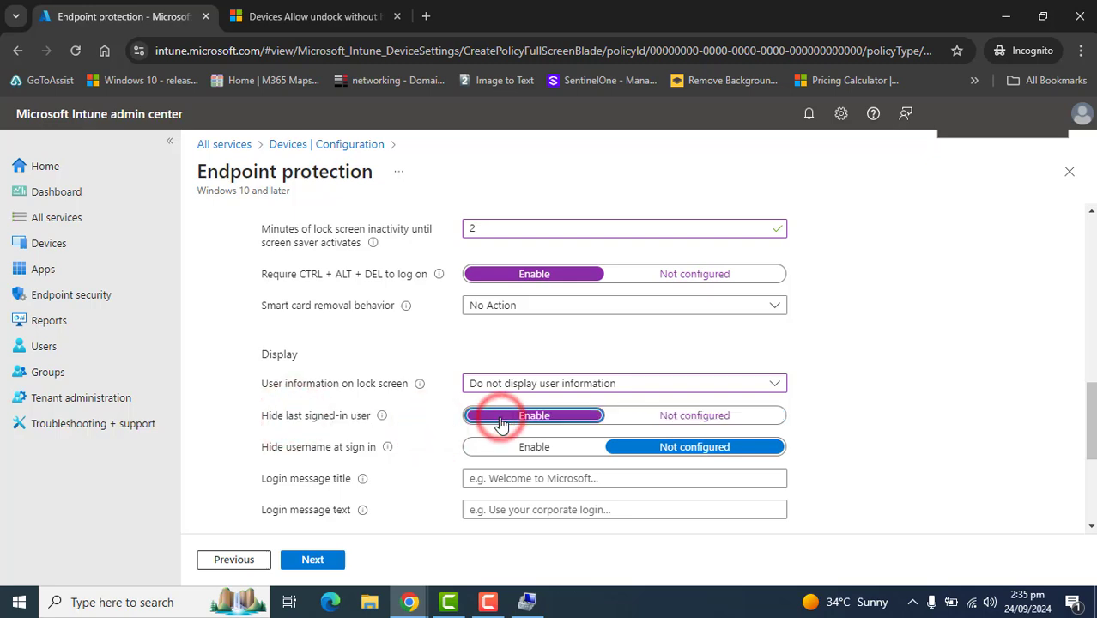
- Set Hide username at sign in to Enable in the Interactive Logon display settings
drag(261, 448, 375, 453)
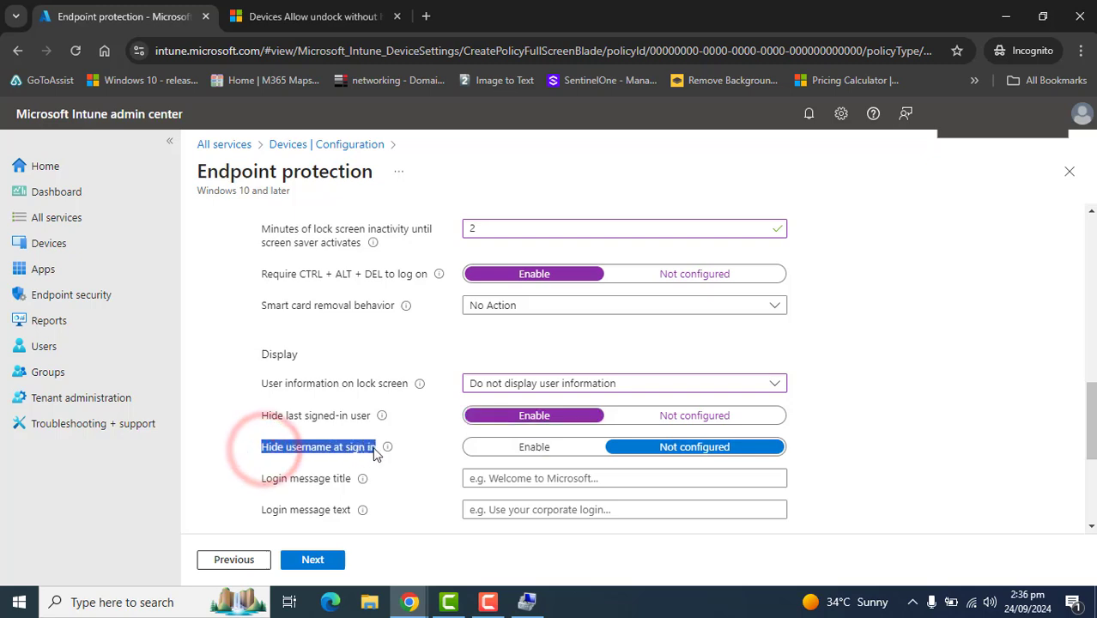
click(433, 451)
click(493, 453)
click(646, 448)
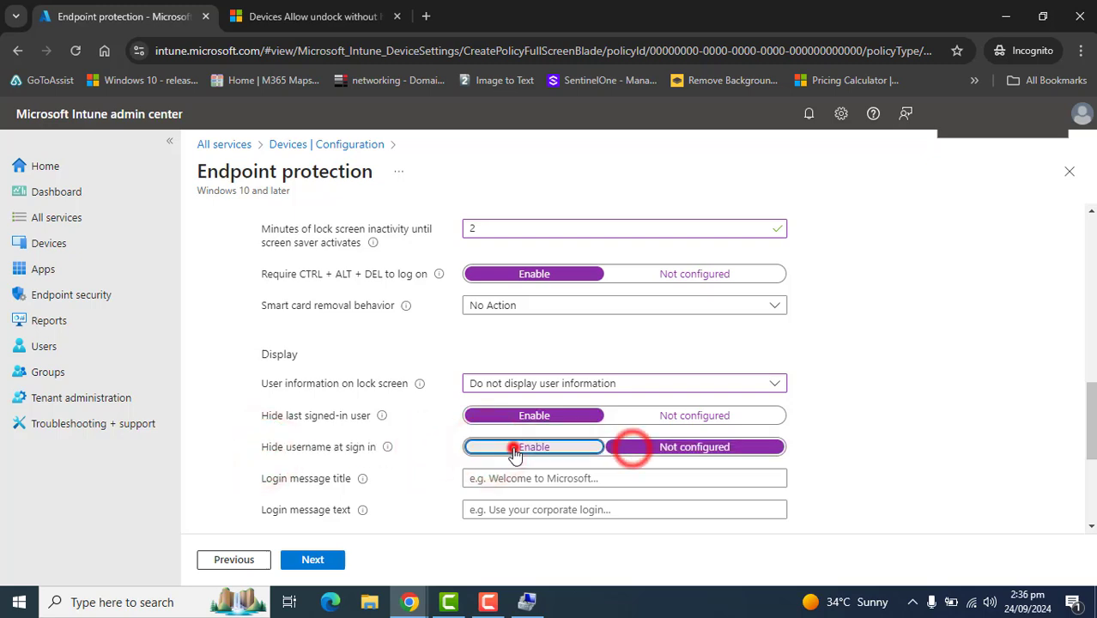
click(527, 448)
click(649, 448)
click(517, 449)
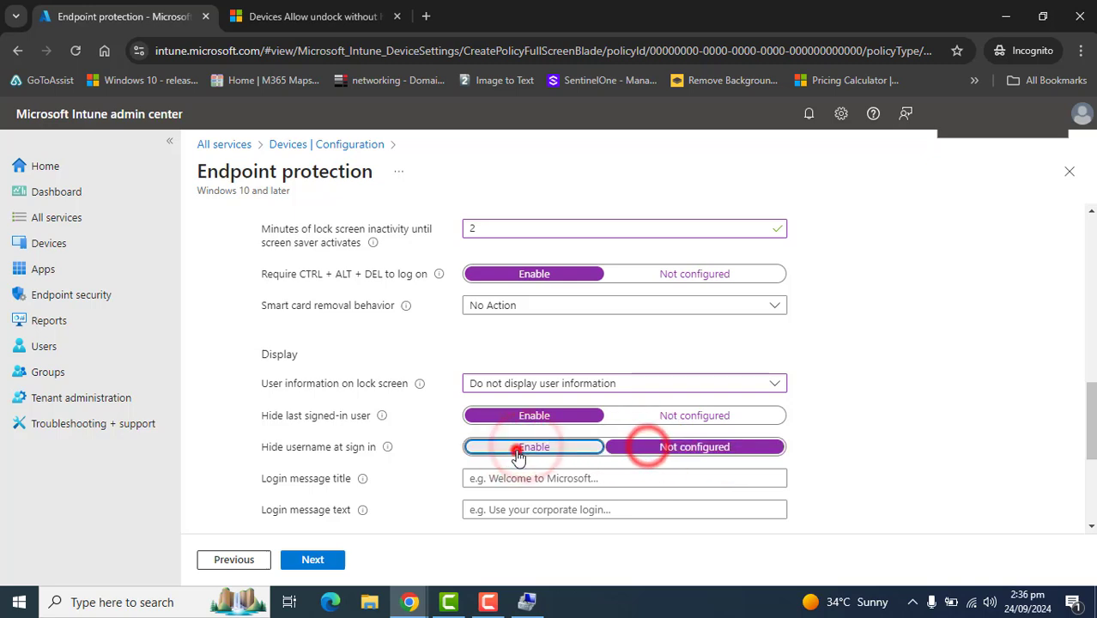
click(496, 449)
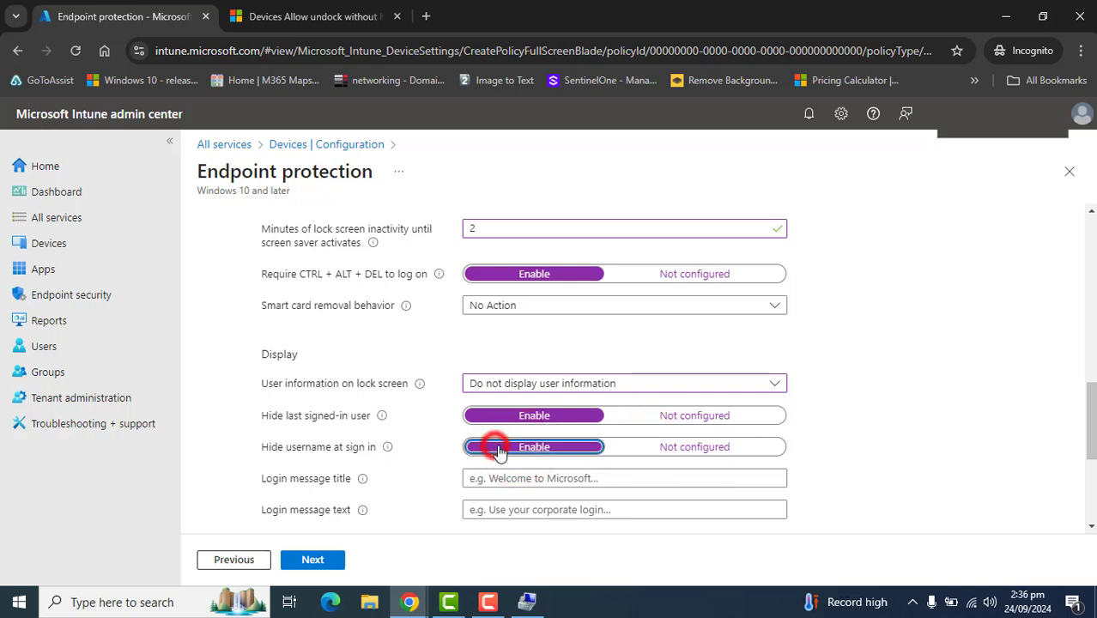
scroll(914, 450, down, 1)
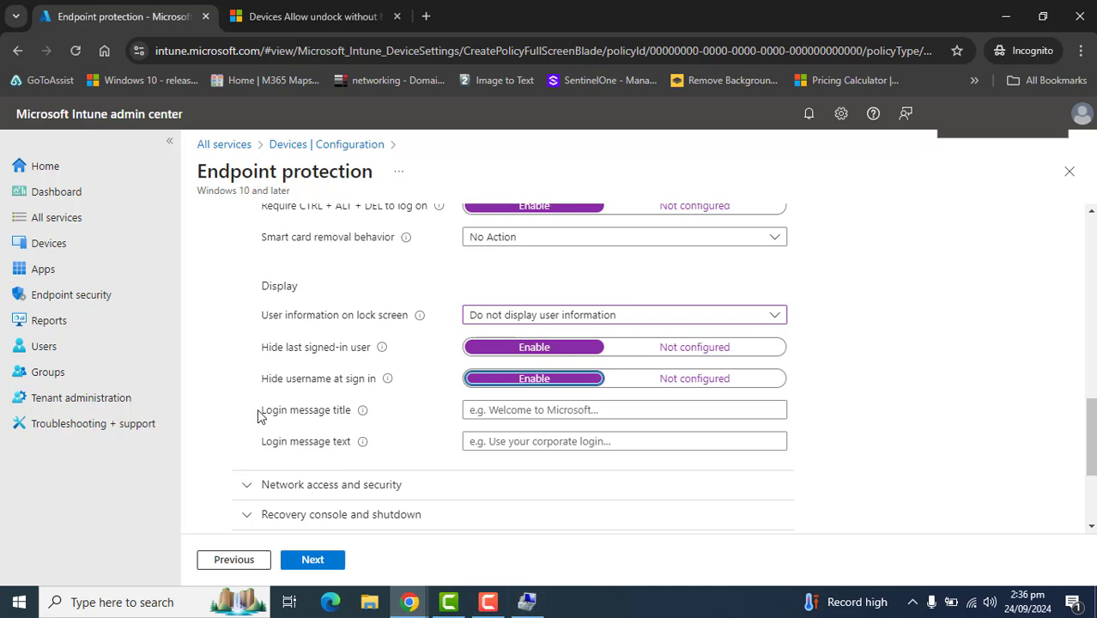
drag(258, 411, 366, 420)
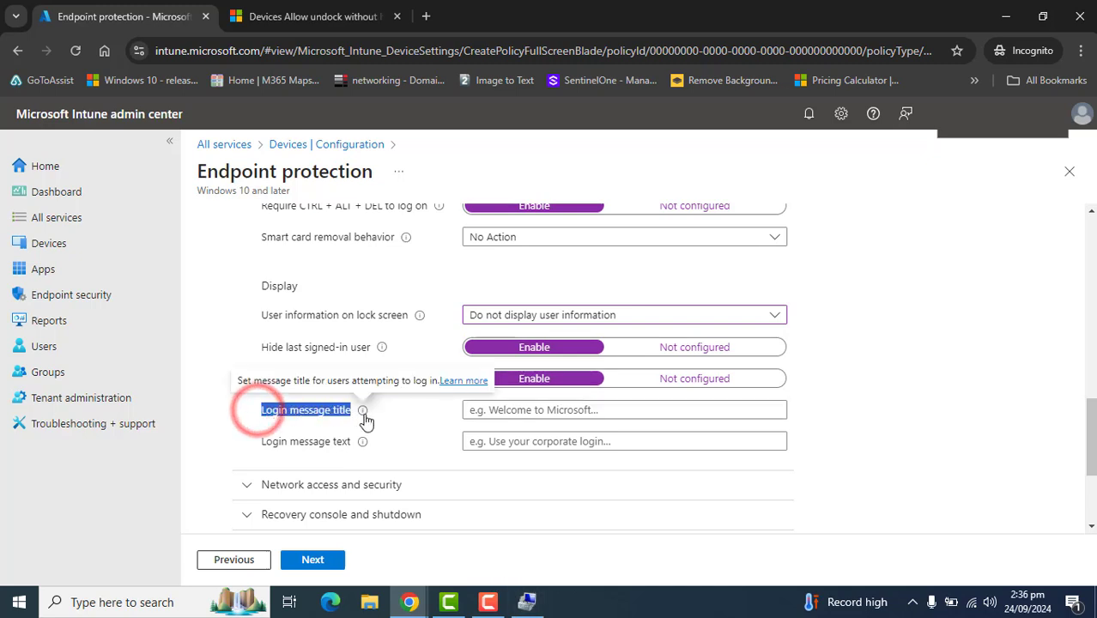
click(425, 444)
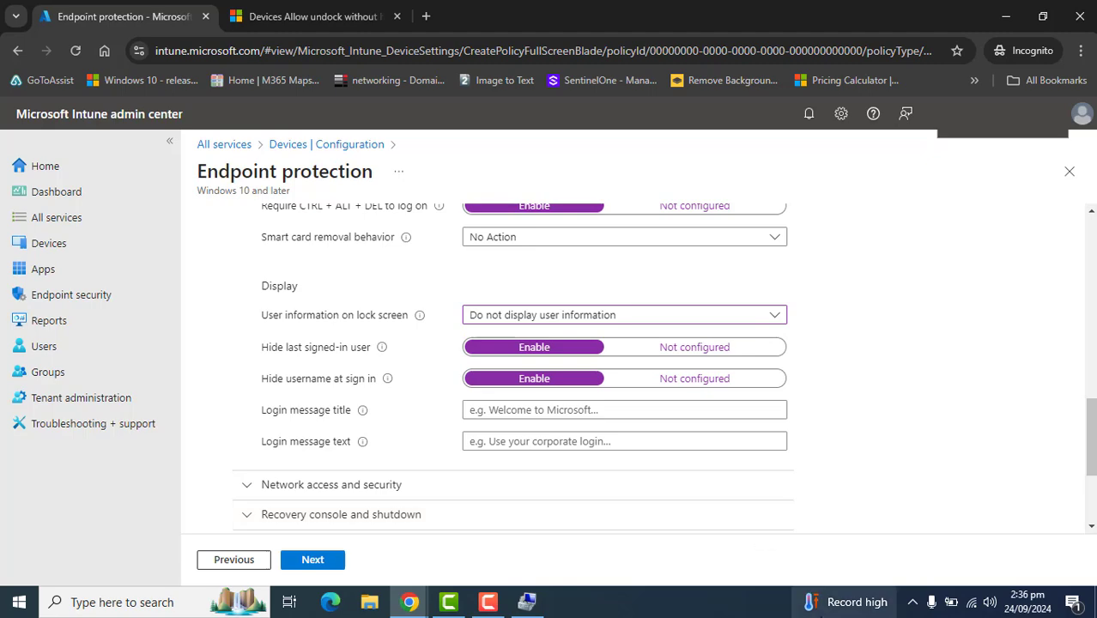
click(838, 602)
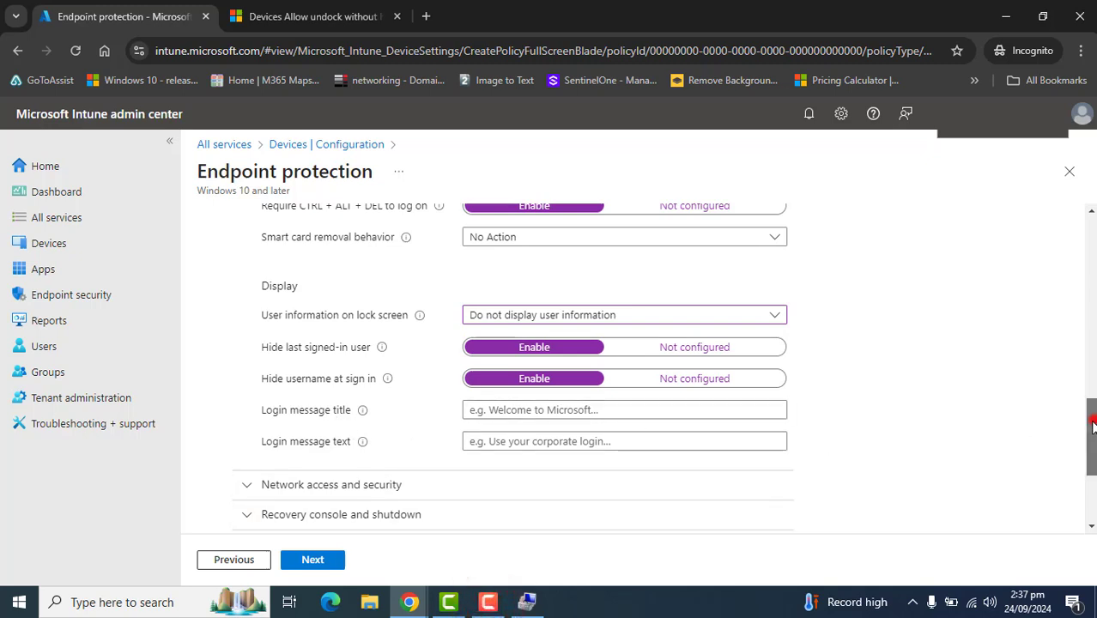
- Expand the Recovery console and shutdown group and set Shutdown without logon to Block
scroll(1093, 427, down, 1)
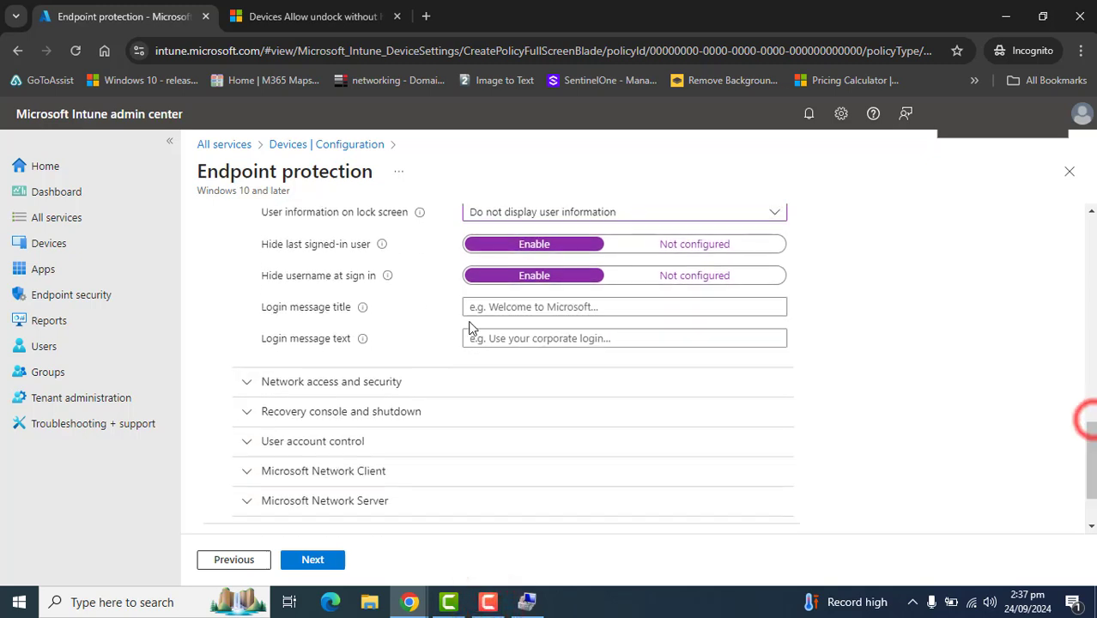
click(248, 417)
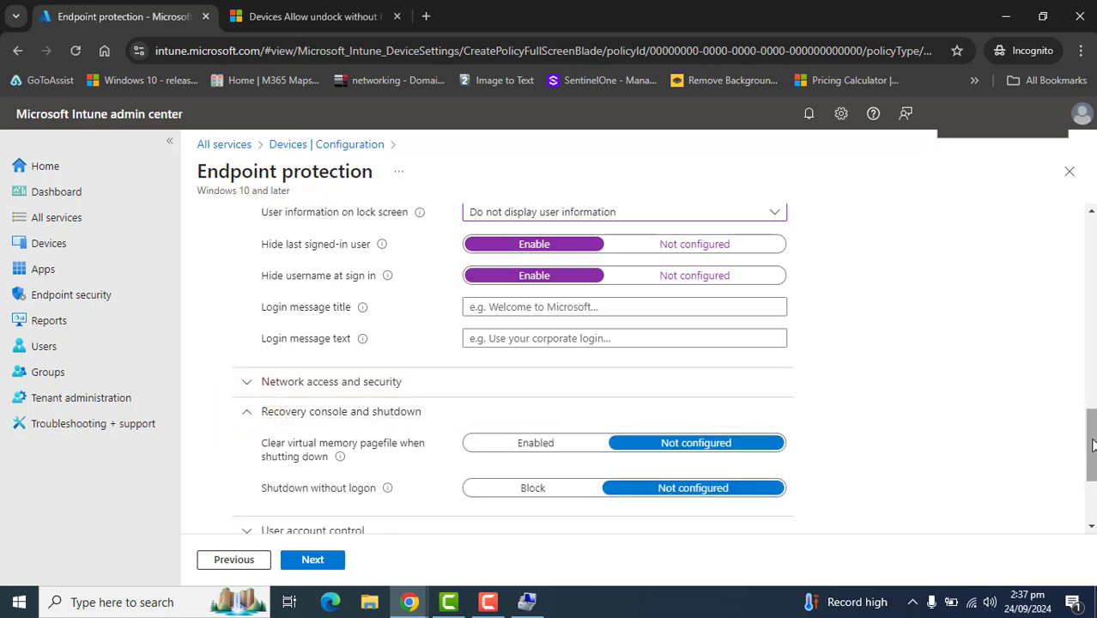
scroll(1090, 447, down, 1)
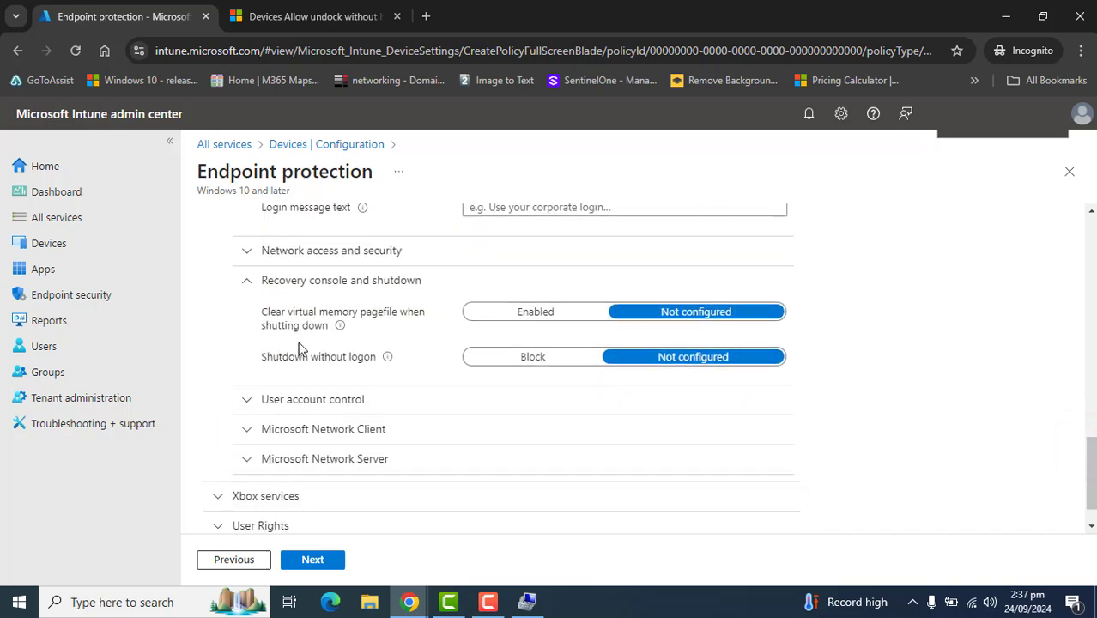
click(518, 357)
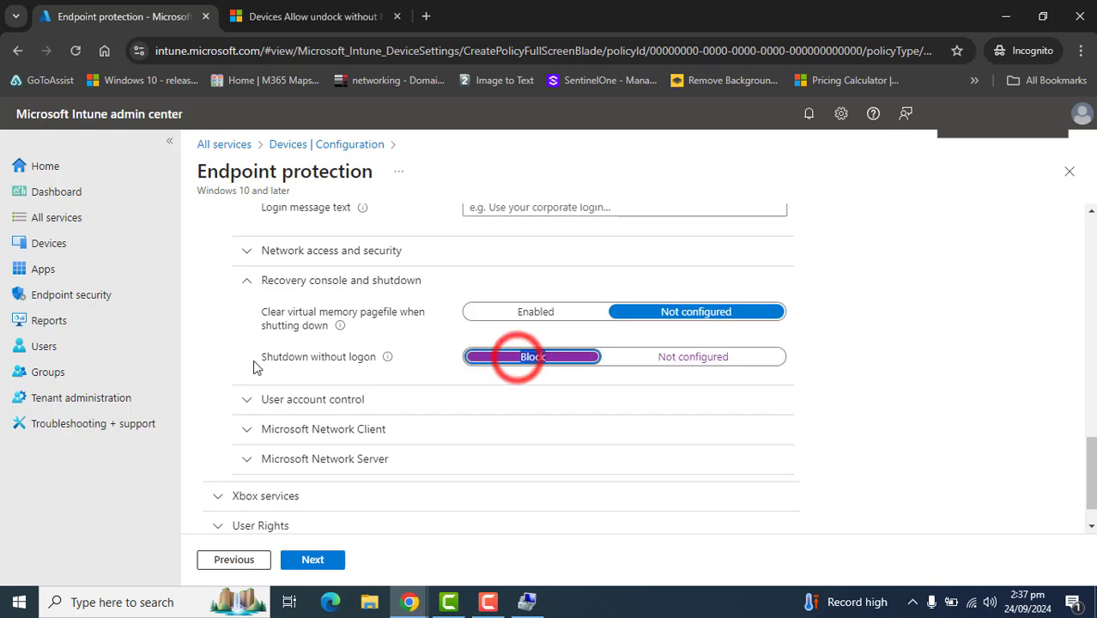
drag(262, 358, 384, 368)
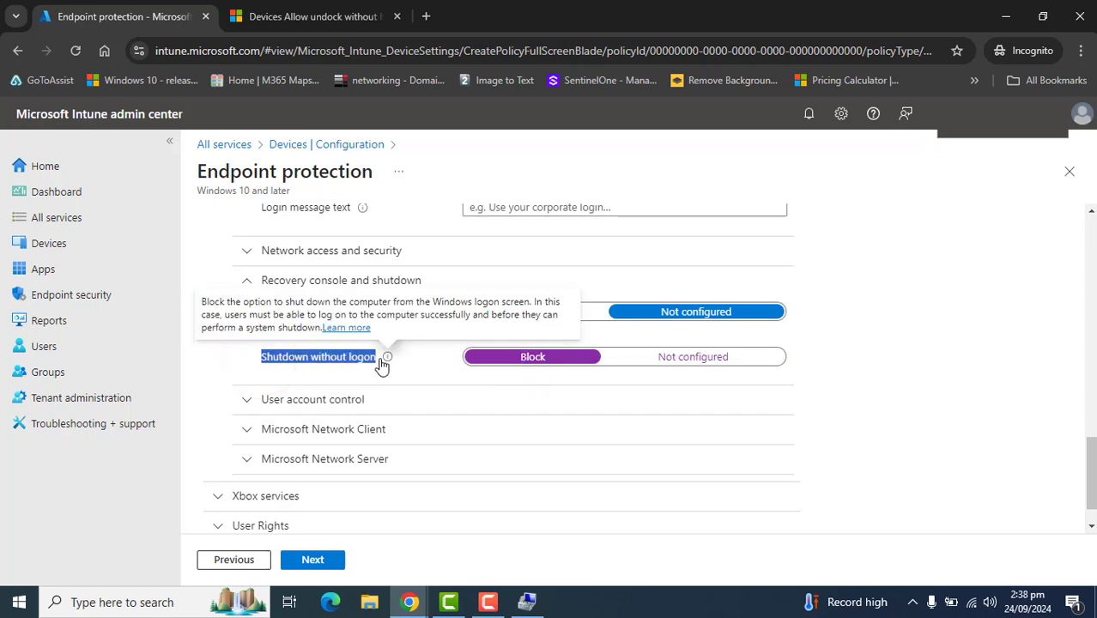
click(220, 352)
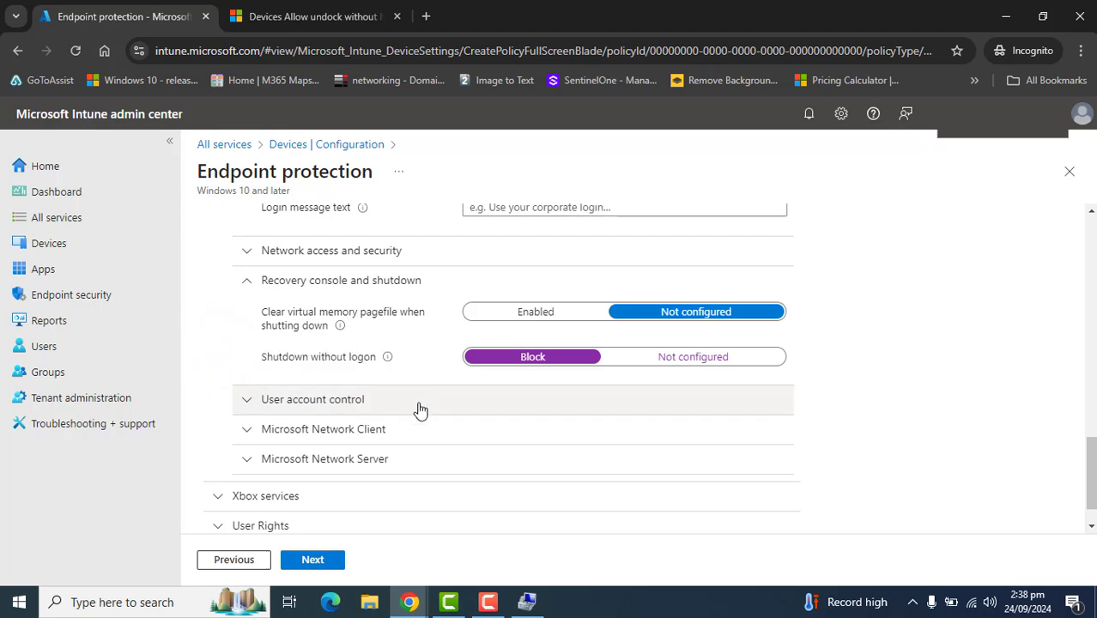
click(356, 531)
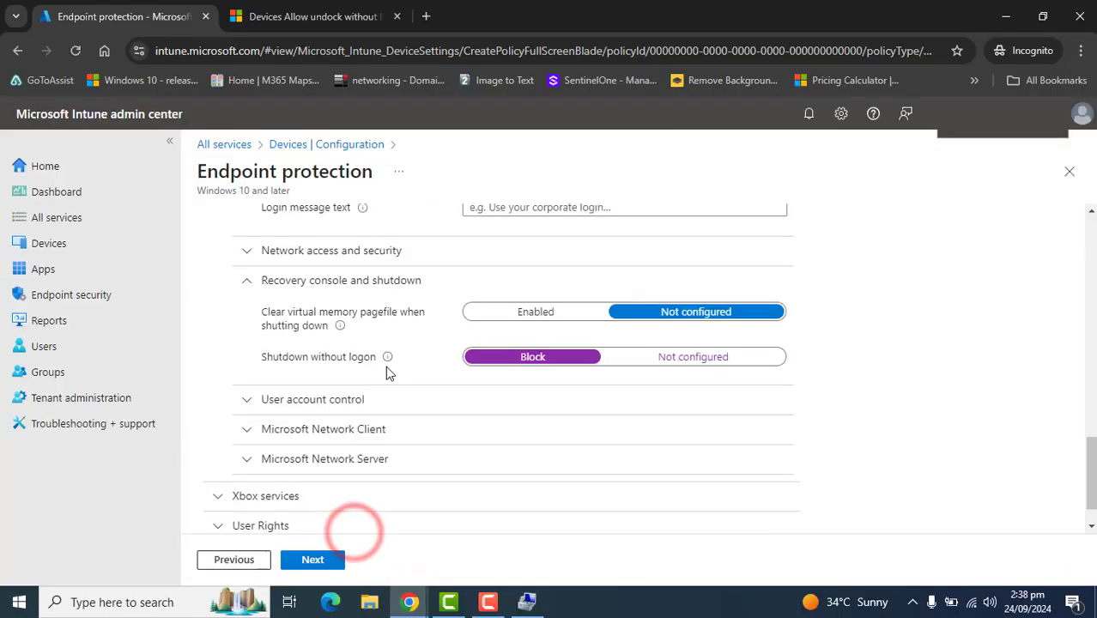
click(530, 602)
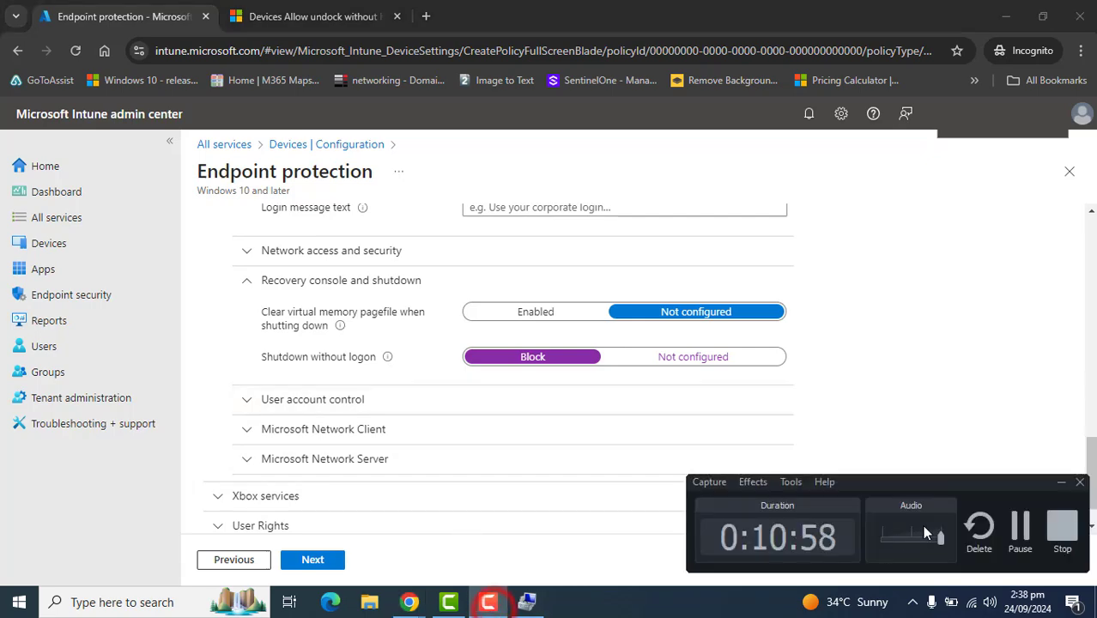
click(979, 525)
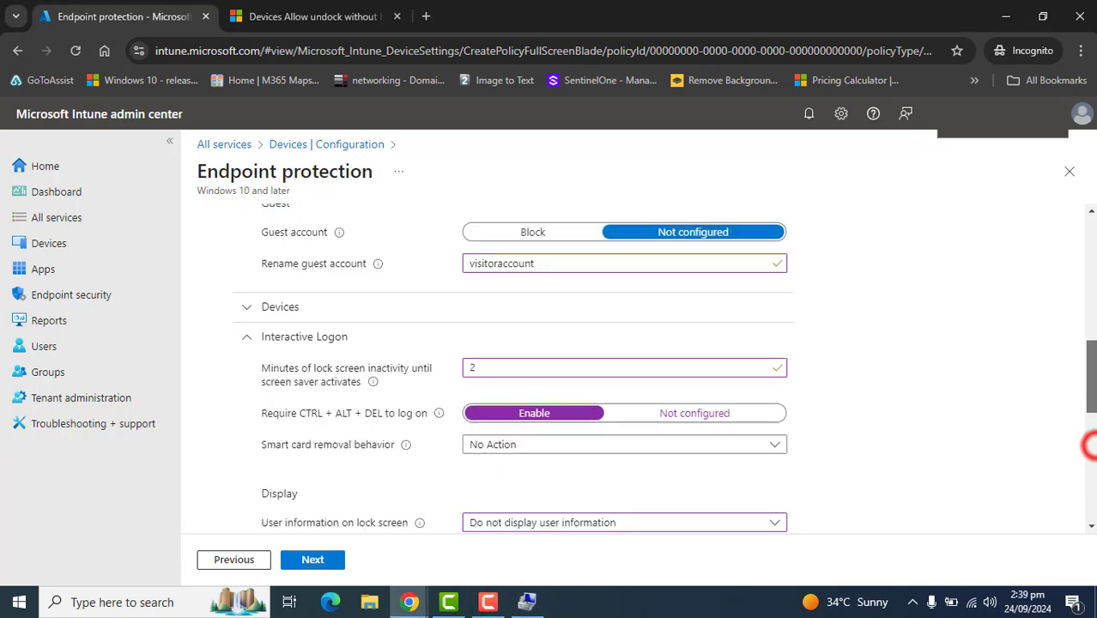
- Proceed to the profile's assignments and add Admin-Group to the included groups
drag(1095, 446, 1085, 389)
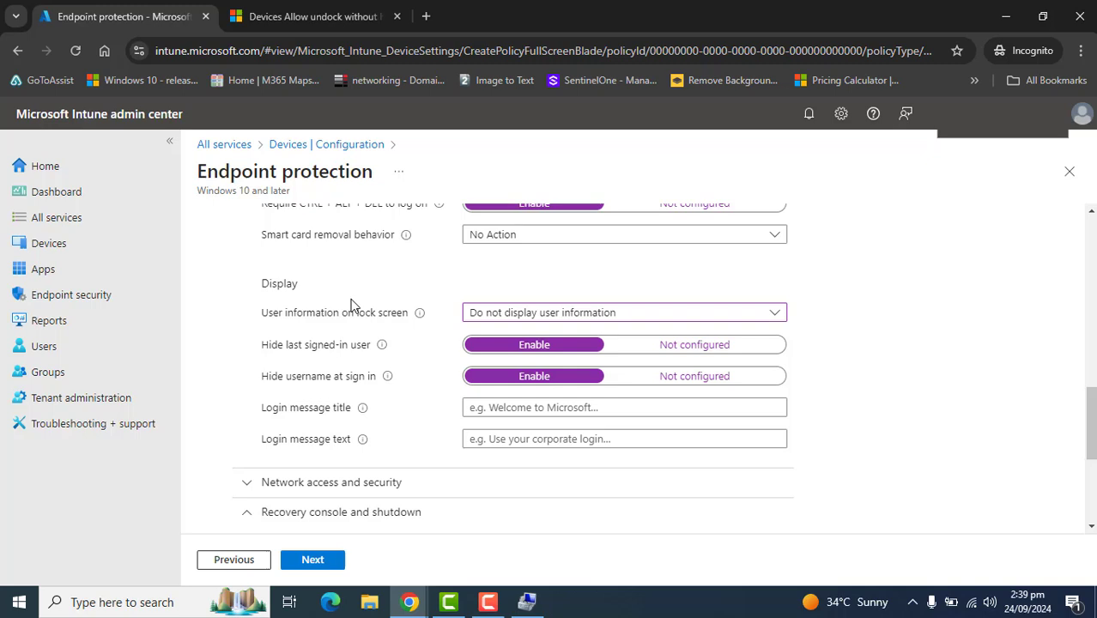
click(311, 559)
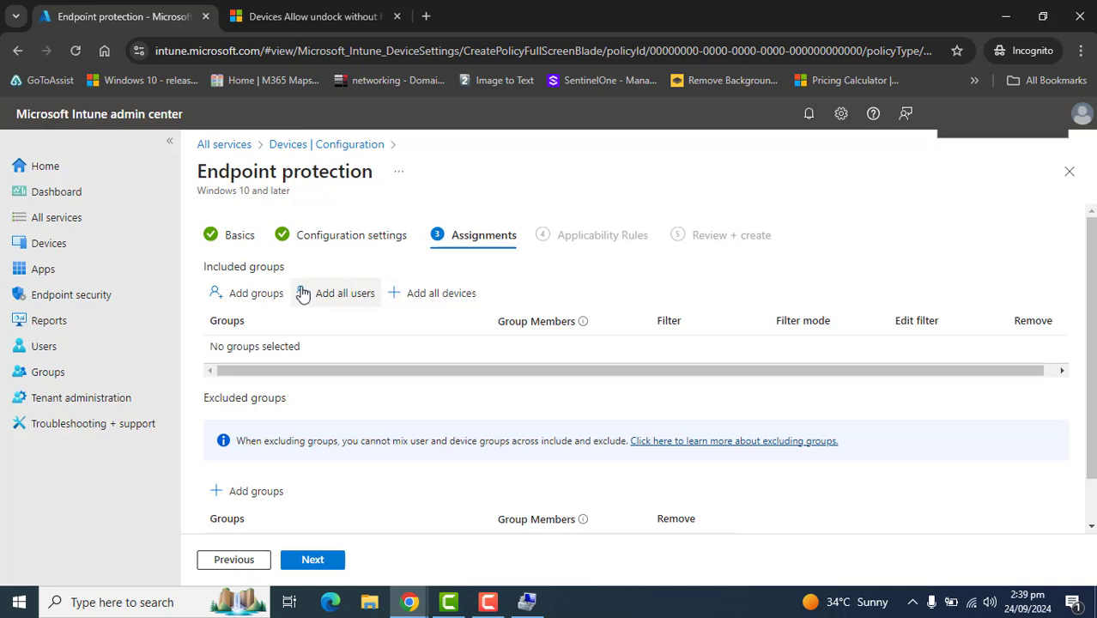
click(237, 288)
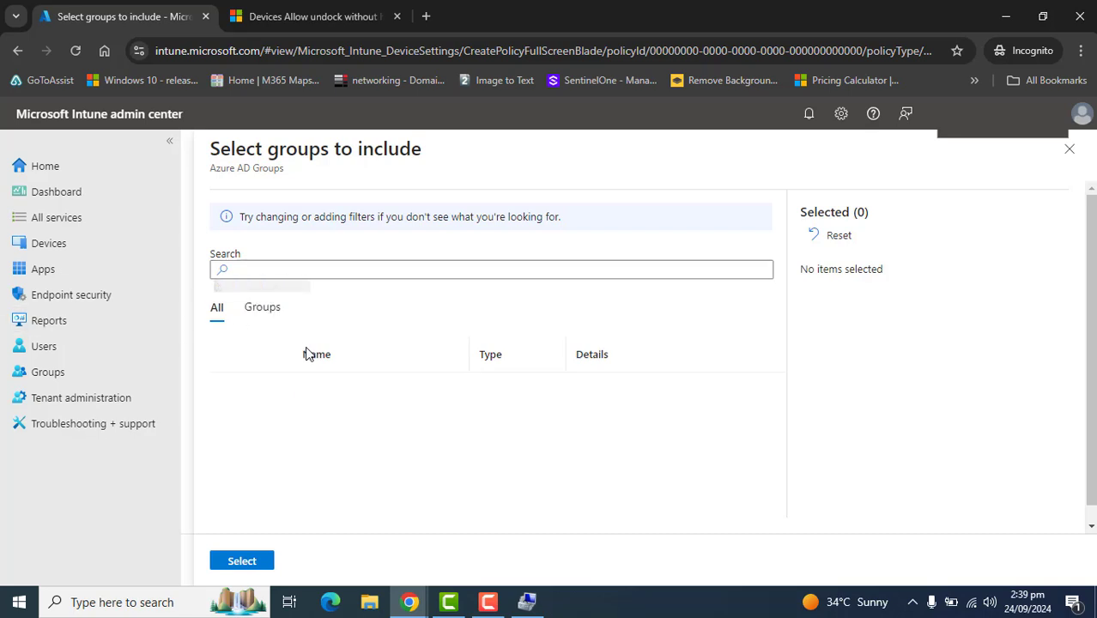
click(267, 308)
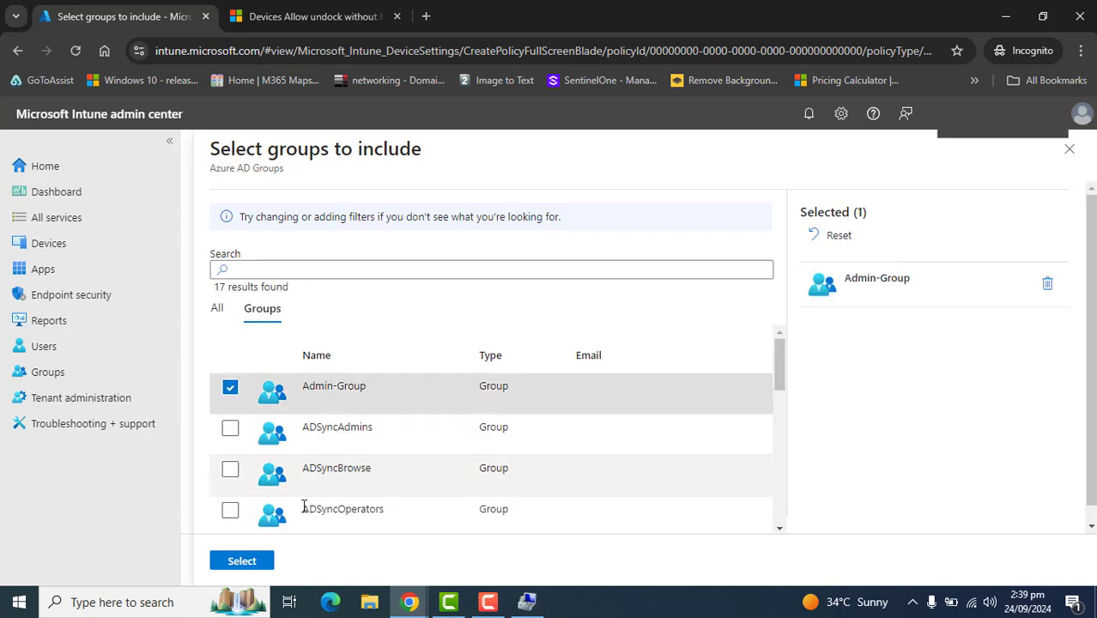
click(249, 561)
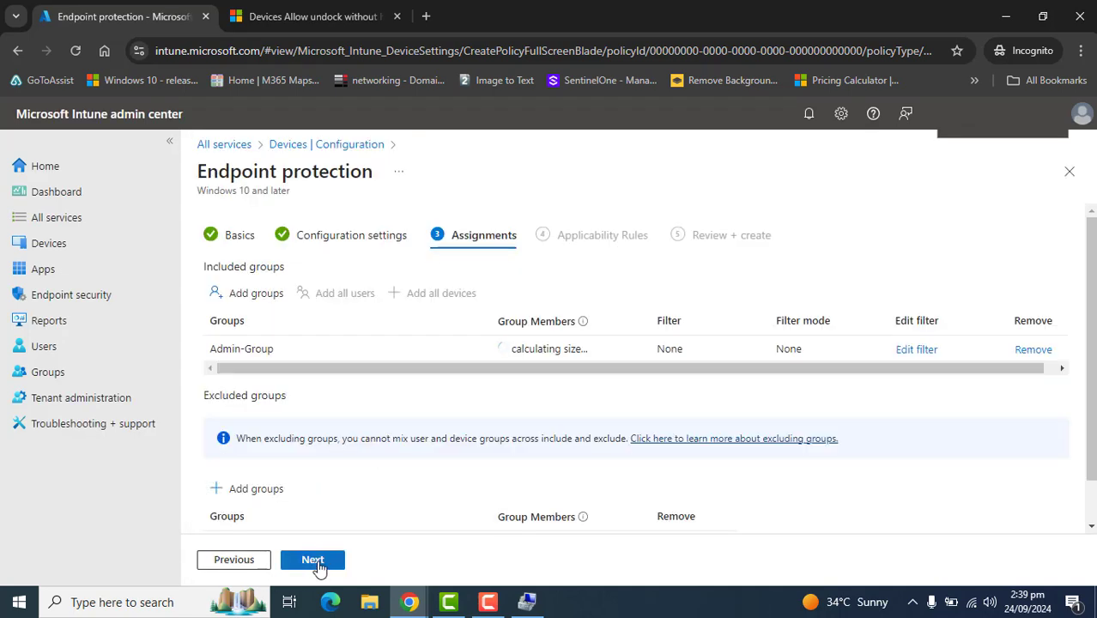
- Continue through the applicability rules to the final review, leaving the rule and property unset
click(314, 564)
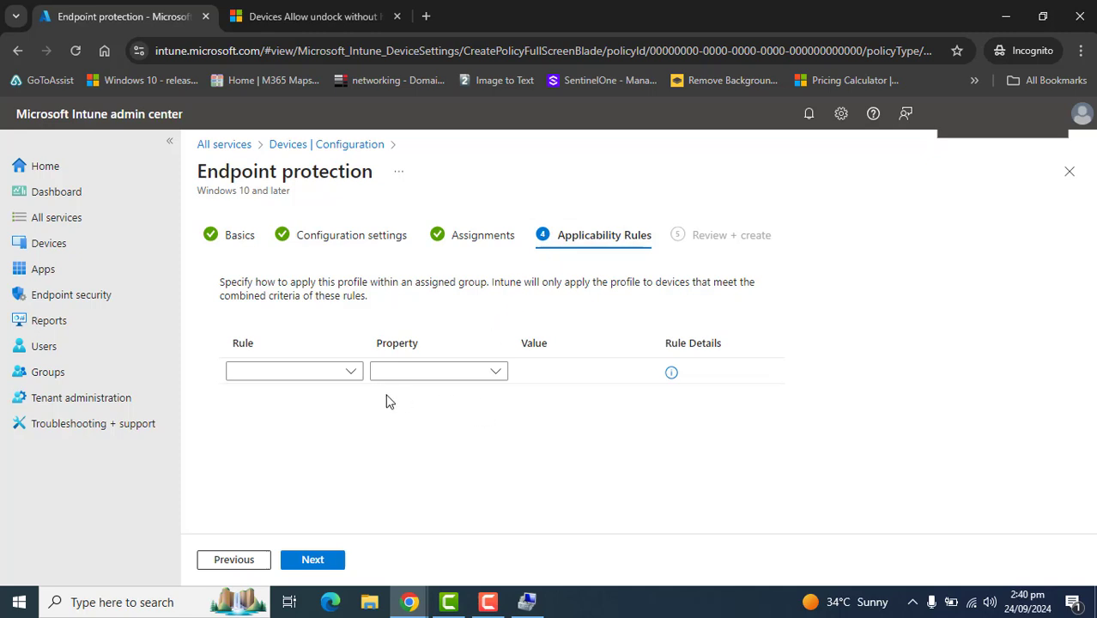
click(348, 382)
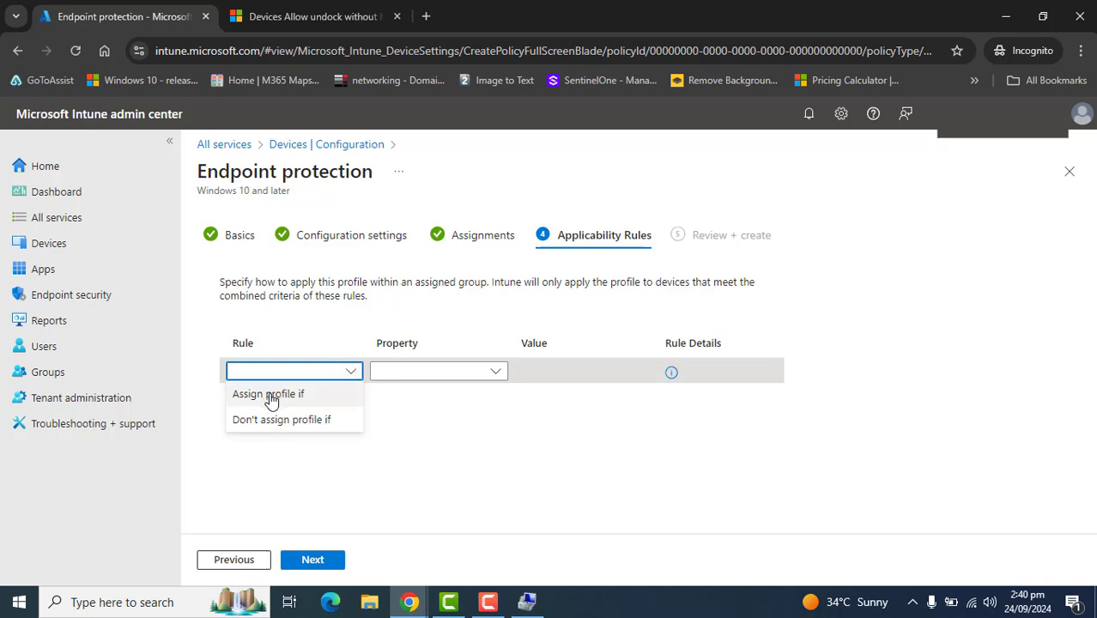
click(438, 371)
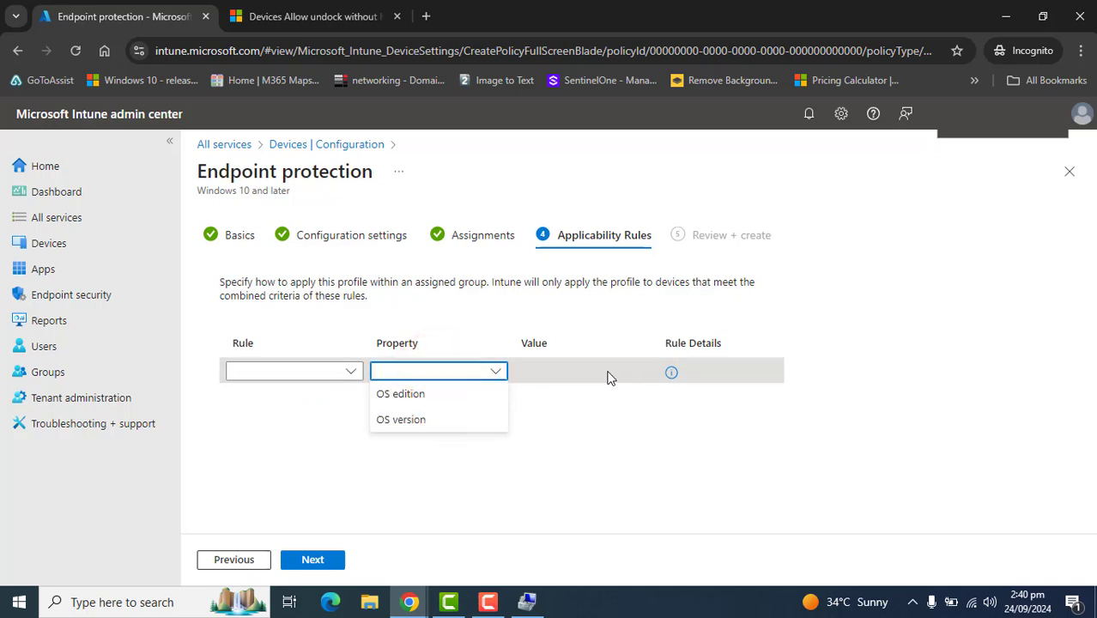
click(606, 374)
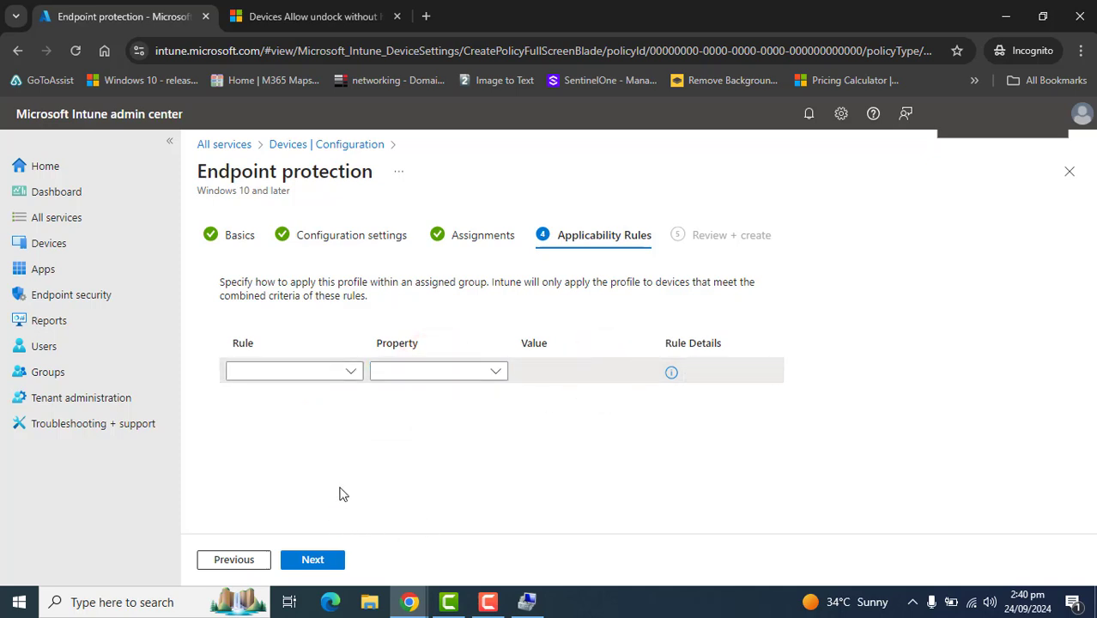
click(309, 556)
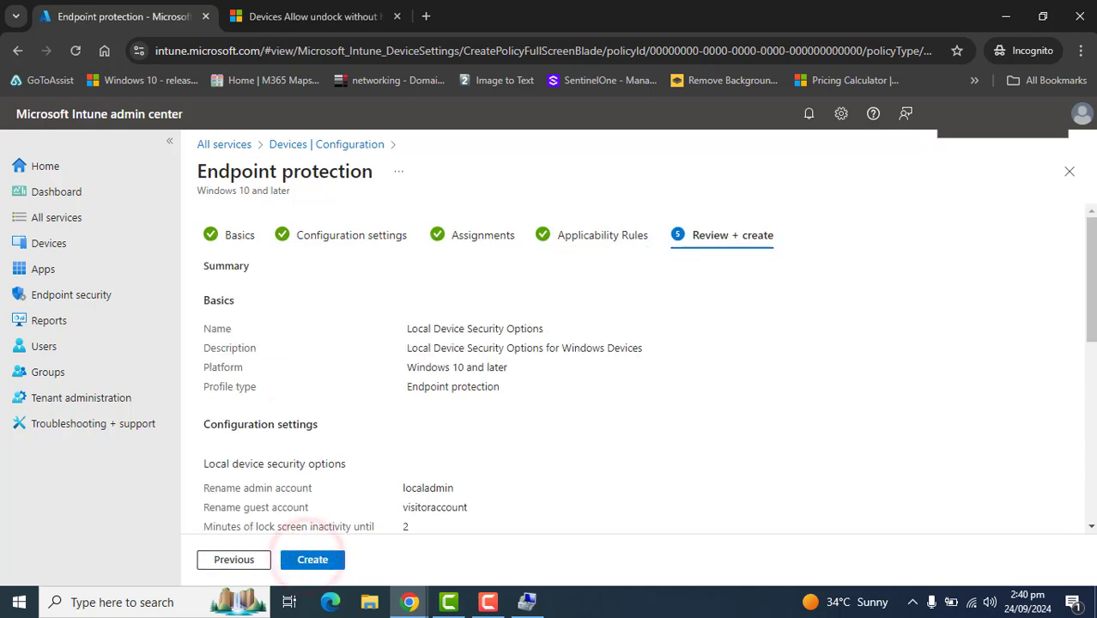
- Review the profile summary, create the profile, and refresh the list of configuration policies
drag(1092, 258, 1092, 434)
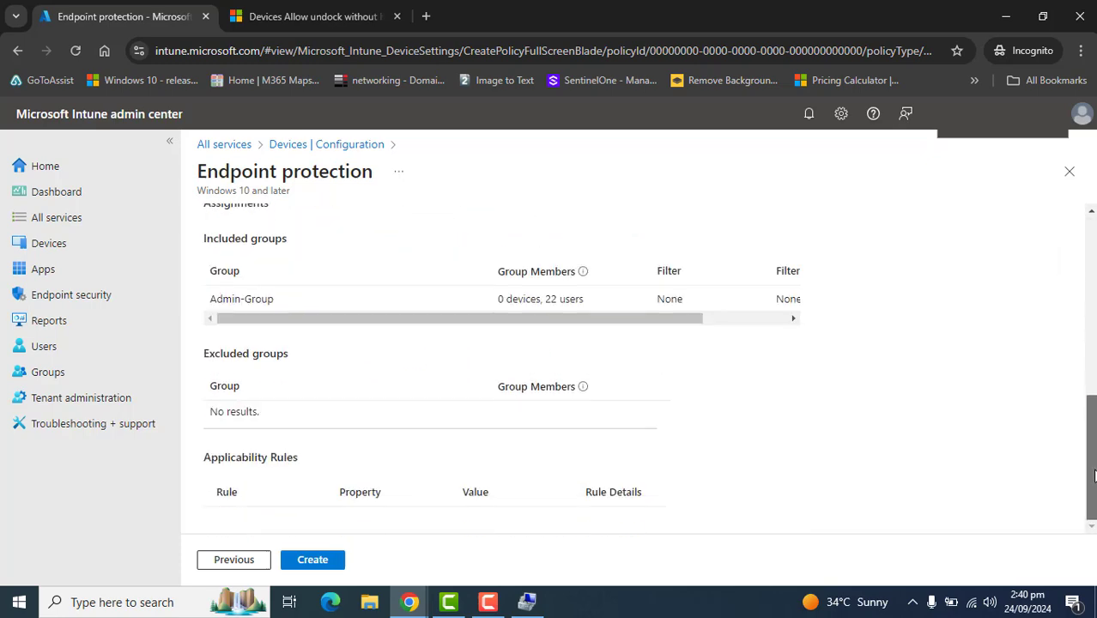
drag(1095, 476, 1093, 258)
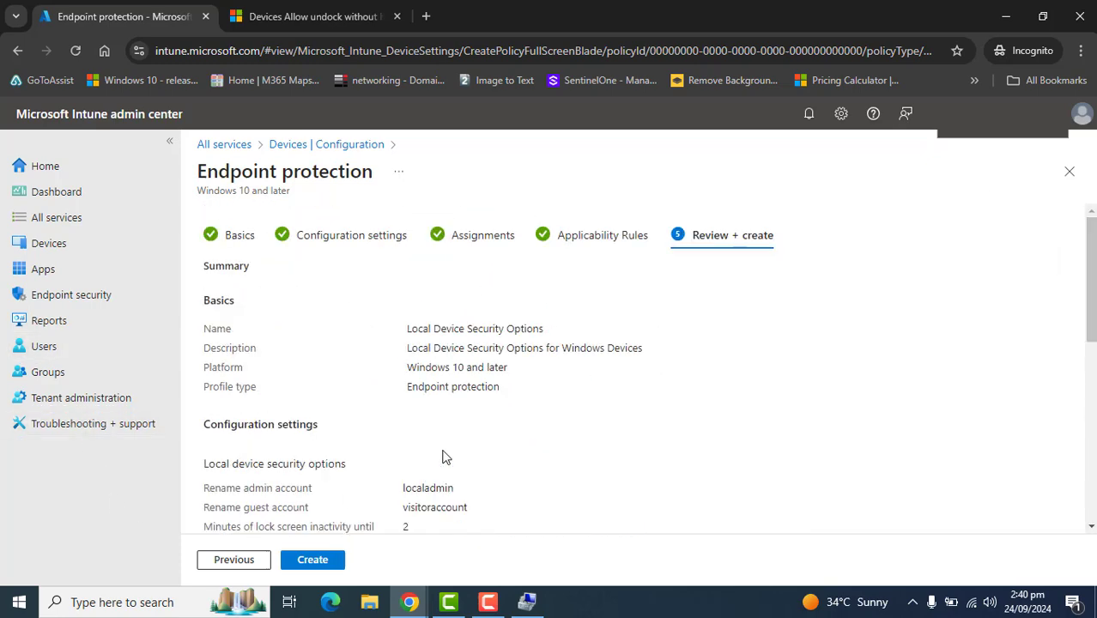
click(309, 560)
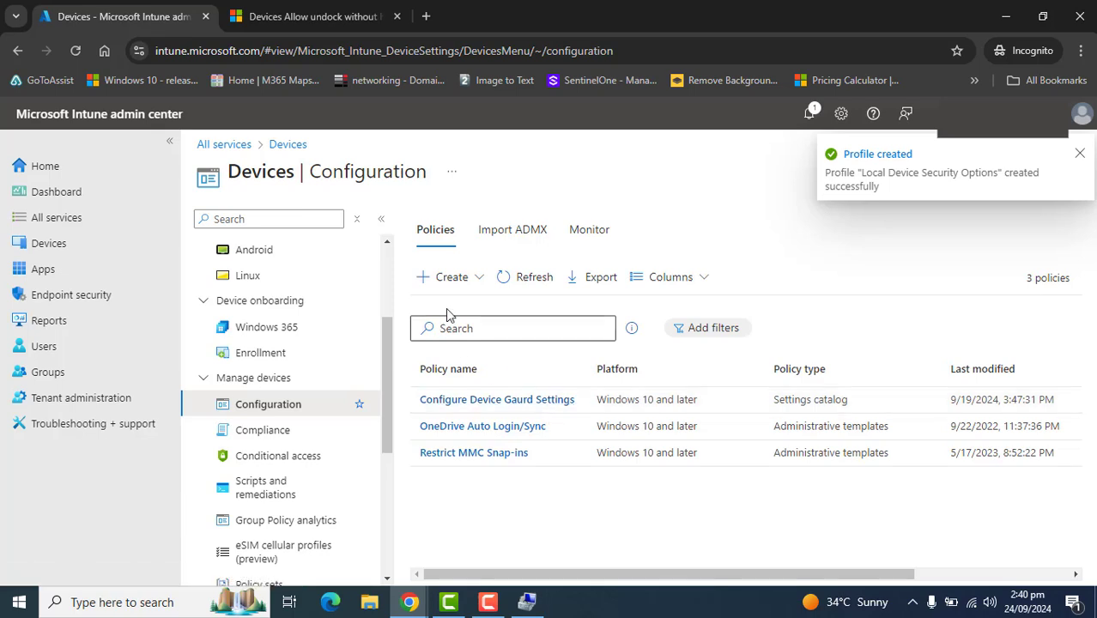
click(505, 279)
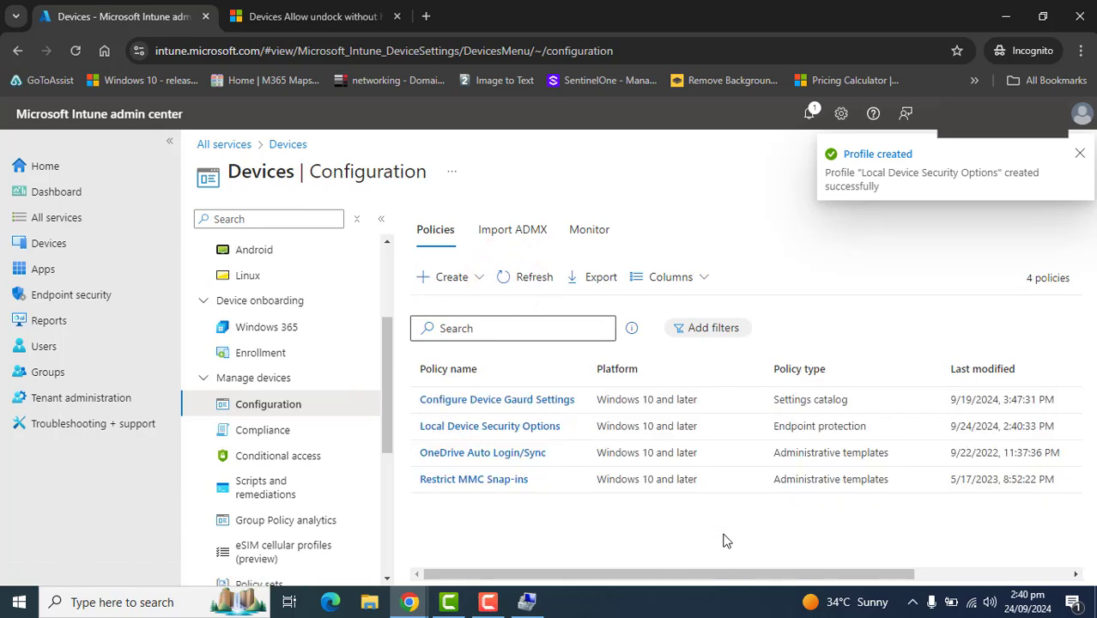
click(530, 280)
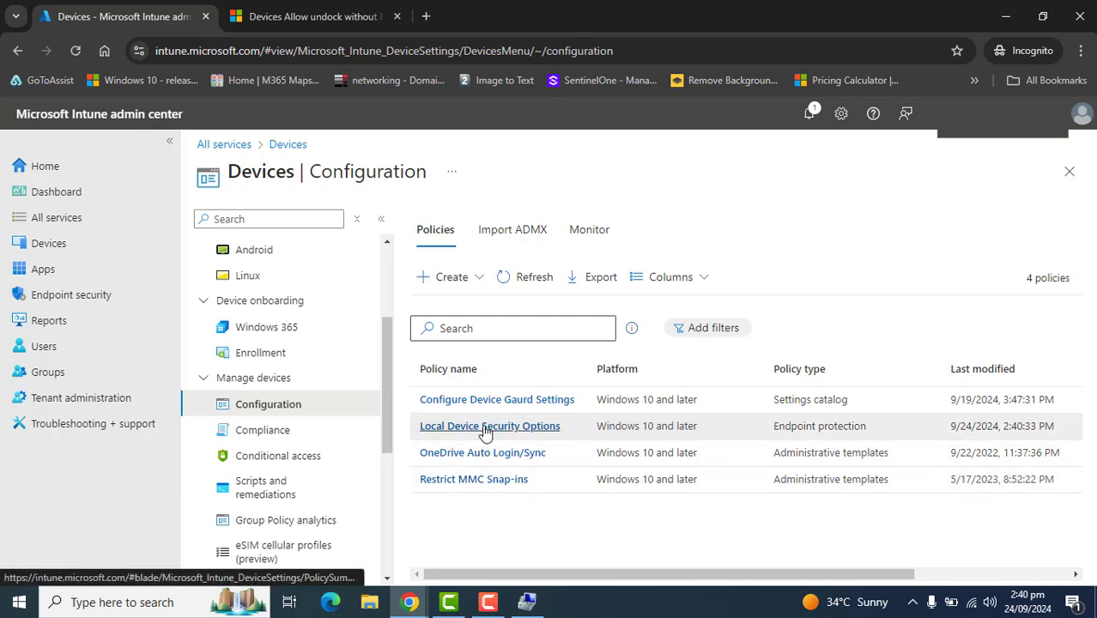
- Open the Local Device Security Options policy and view its device and user check-in status report
click(486, 426)
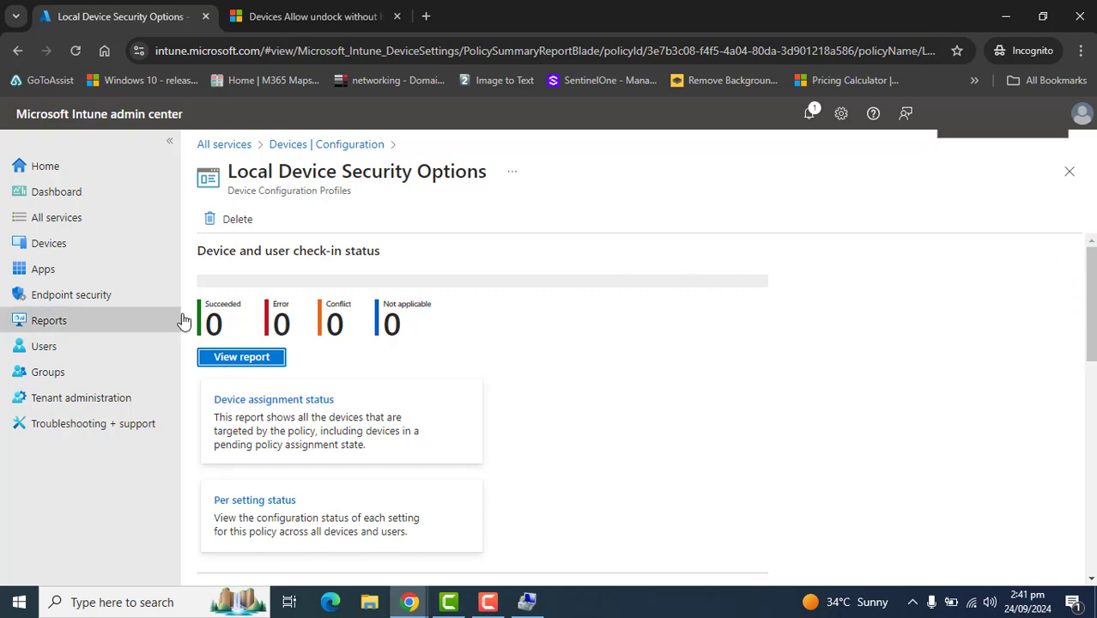
drag(201, 318, 753, 379)
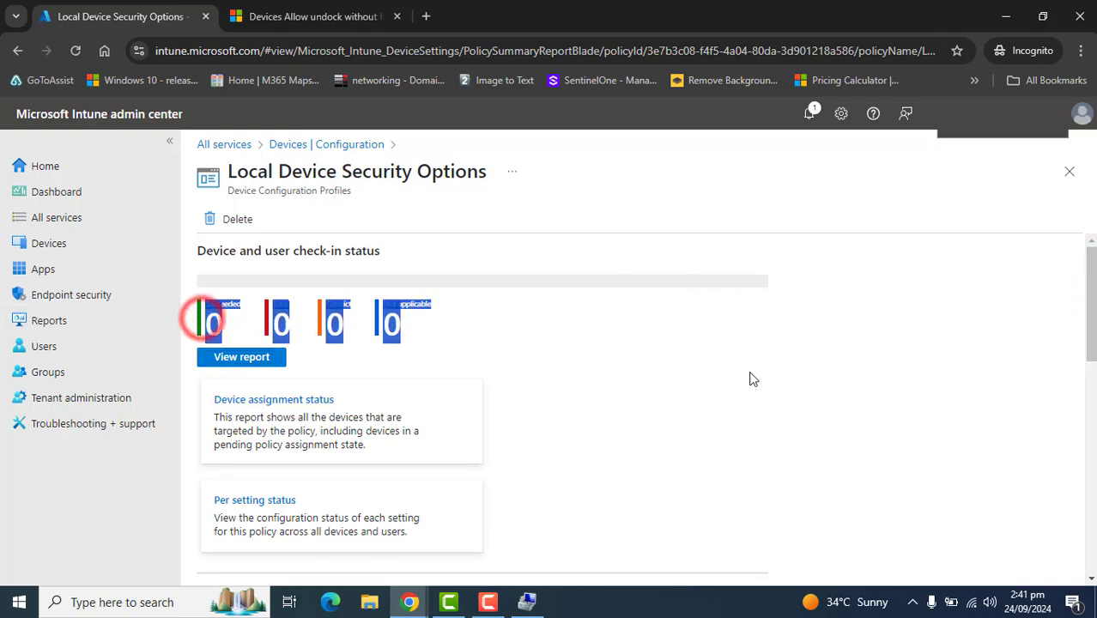
click(223, 355)
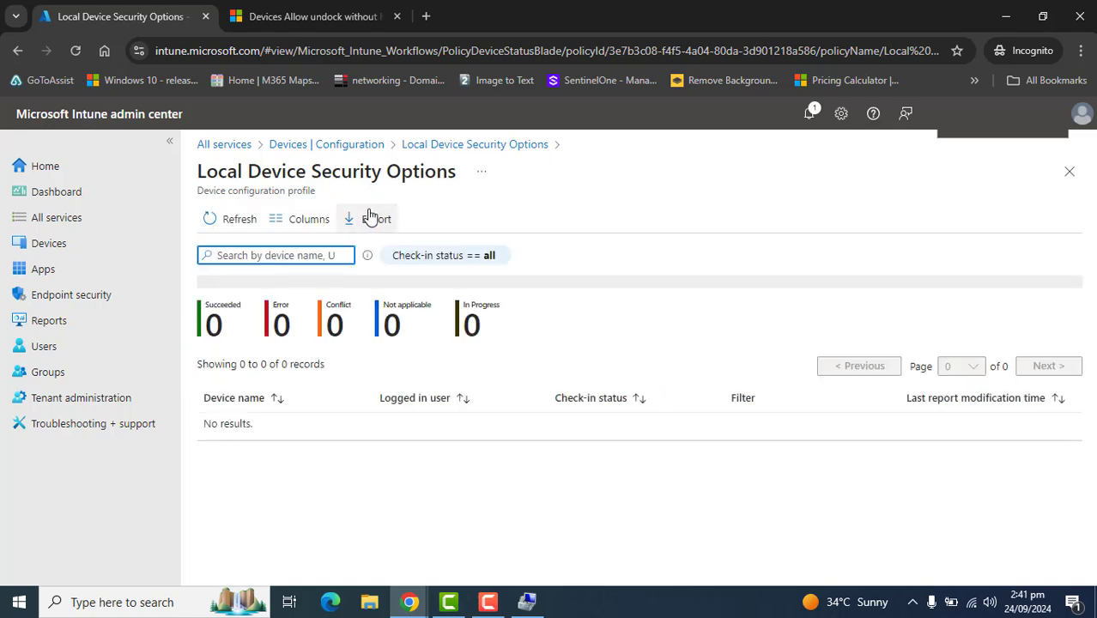
- Return to the Local Device Security Options policy overview and review its assignments, scope tags and configuration settings sections
click(19, 52)
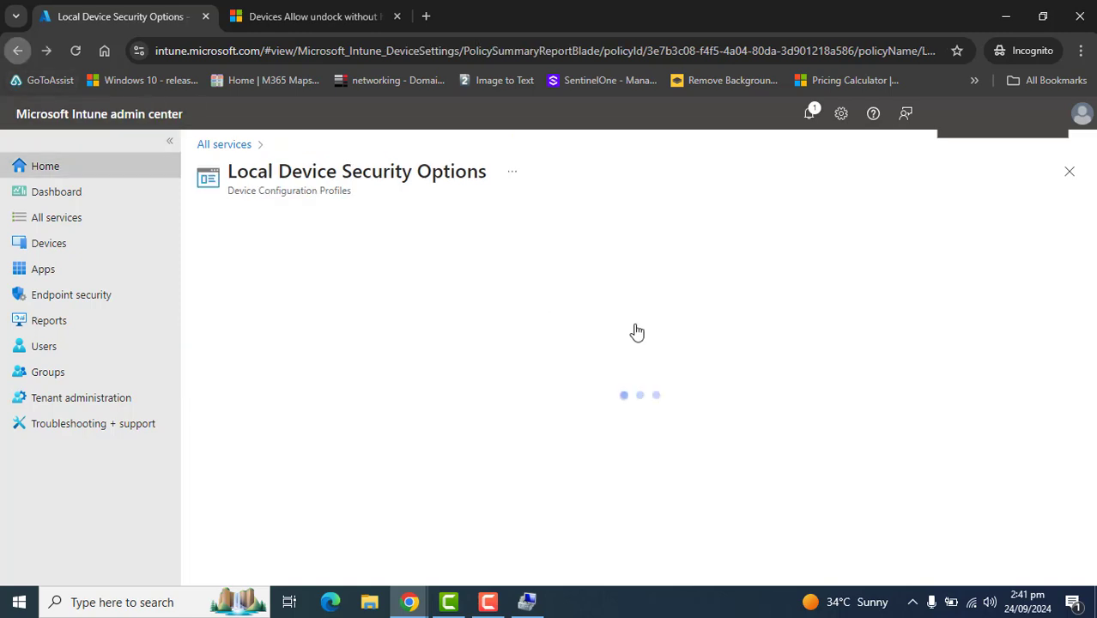
scroll(1081, 433, down, 5)
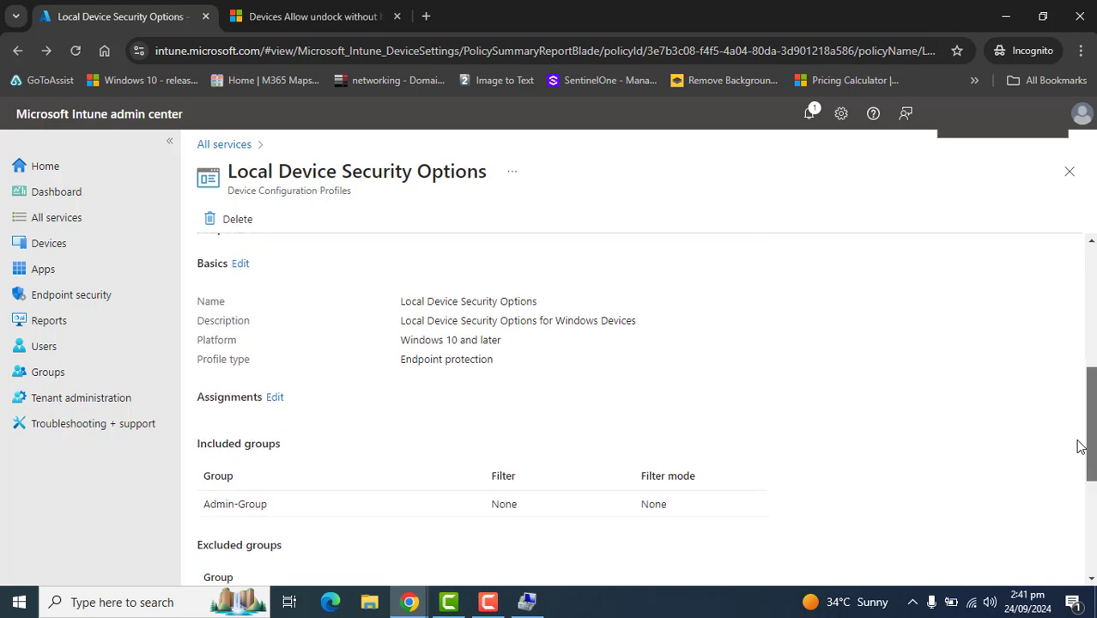
scroll(1081, 446, down, 3)
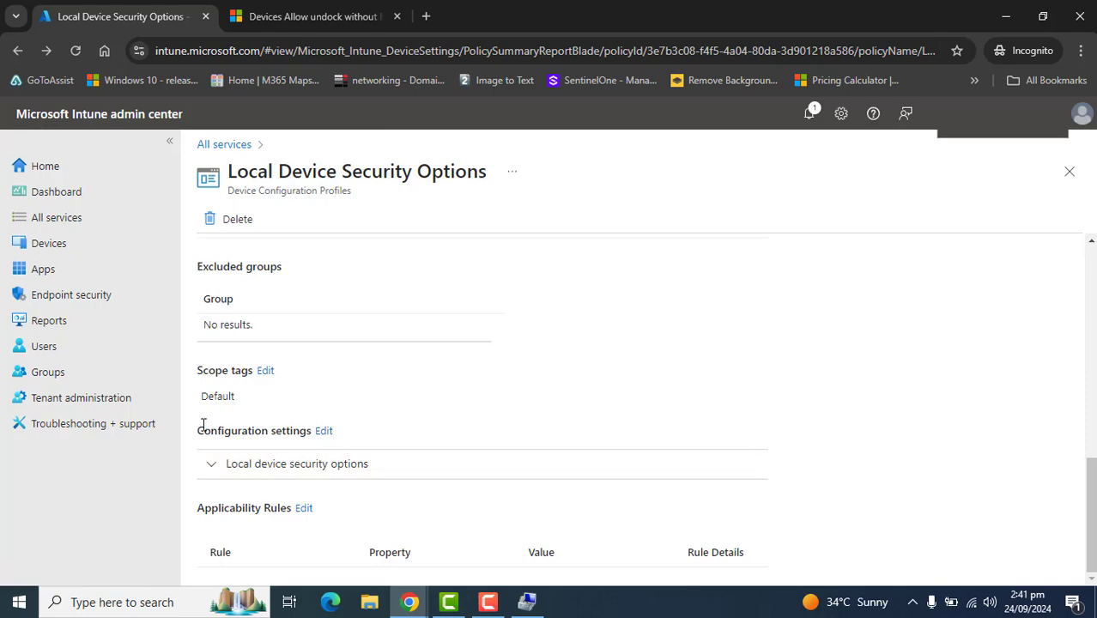
drag(199, 430, 267, 434)
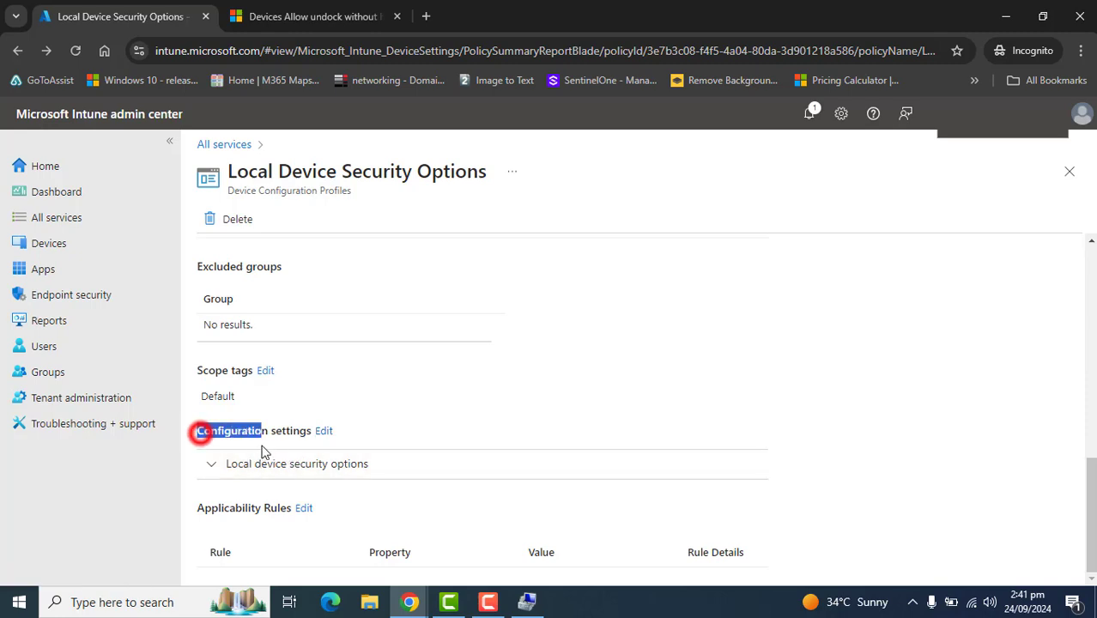
click(324, 430)
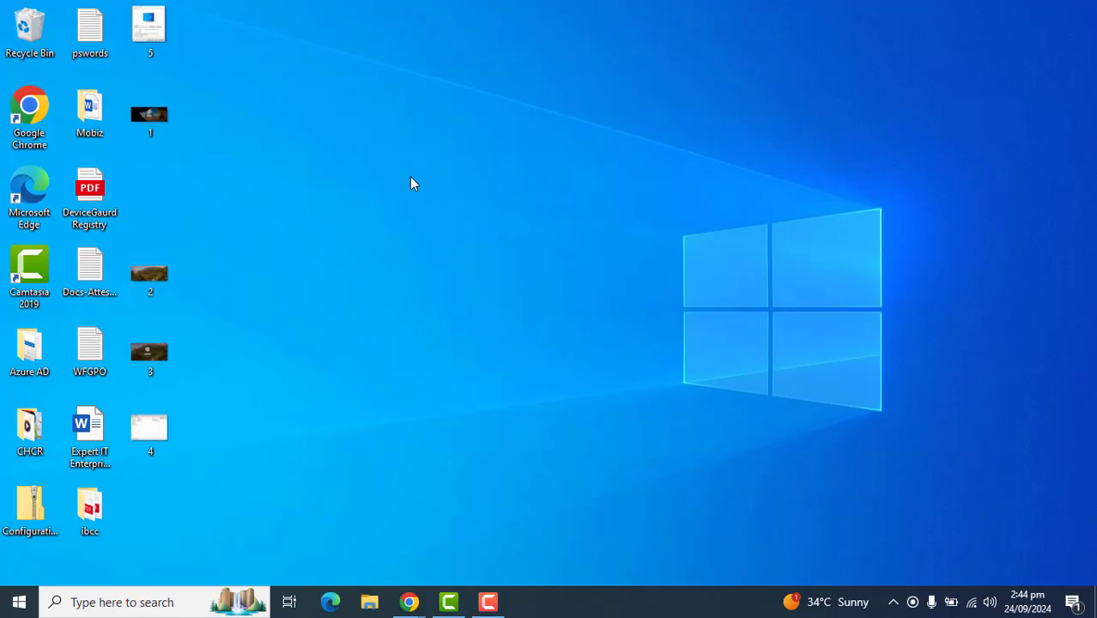
- Open image 5 from the desktop and examine the screen saver wait time up close, restoring the full view
double_click(164, 31)
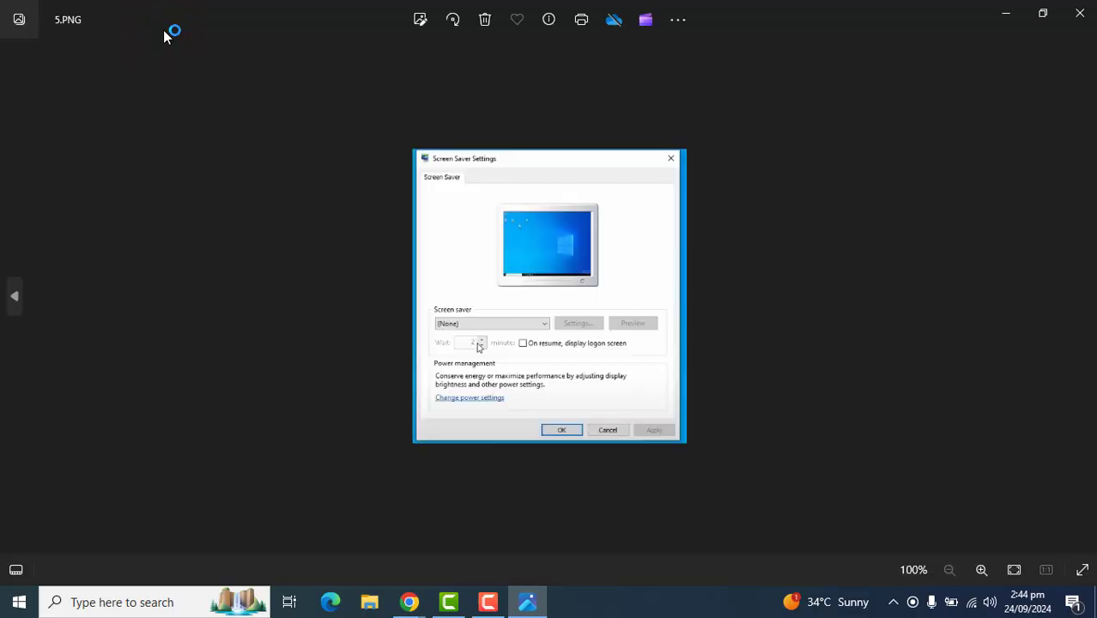
scroll(471, 350, up, 2)
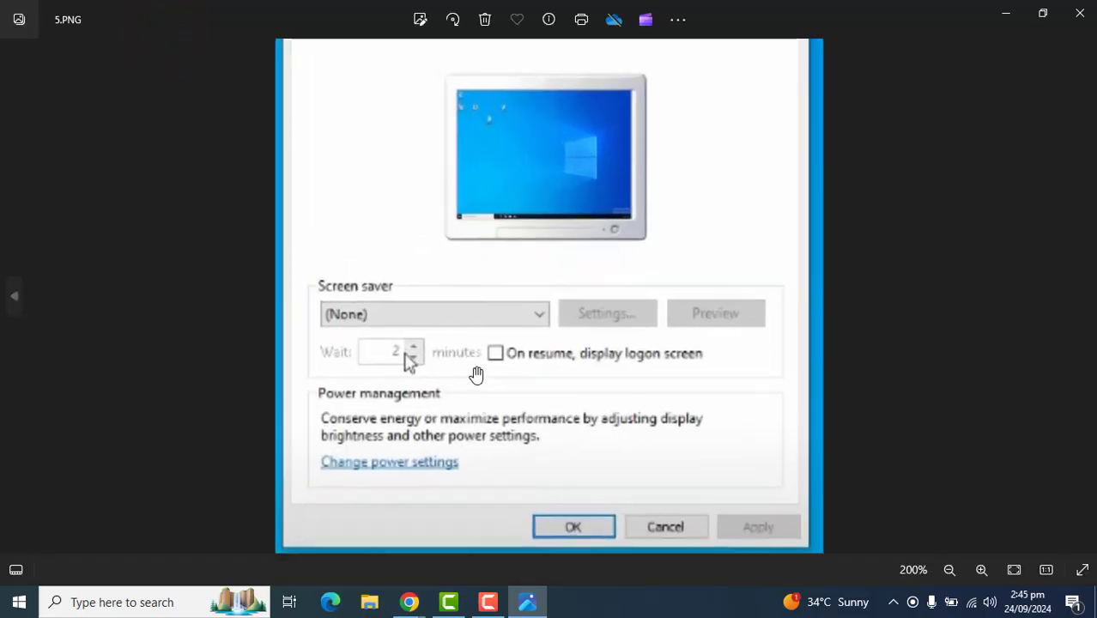
drag(460, 362, 502, 418)
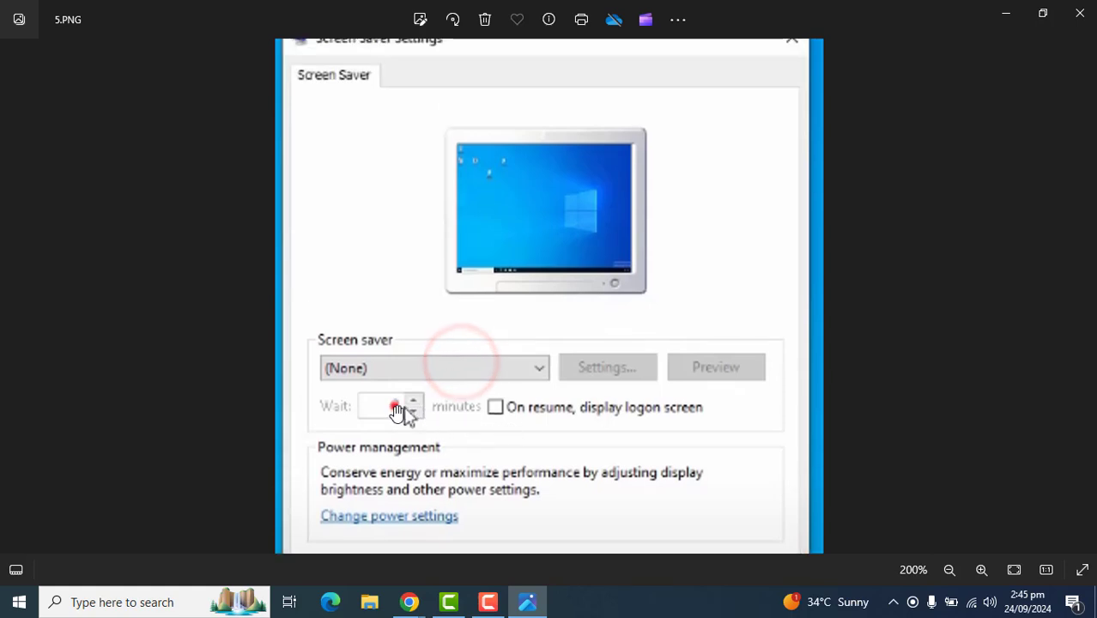
drag(399, 408, 409, 422)
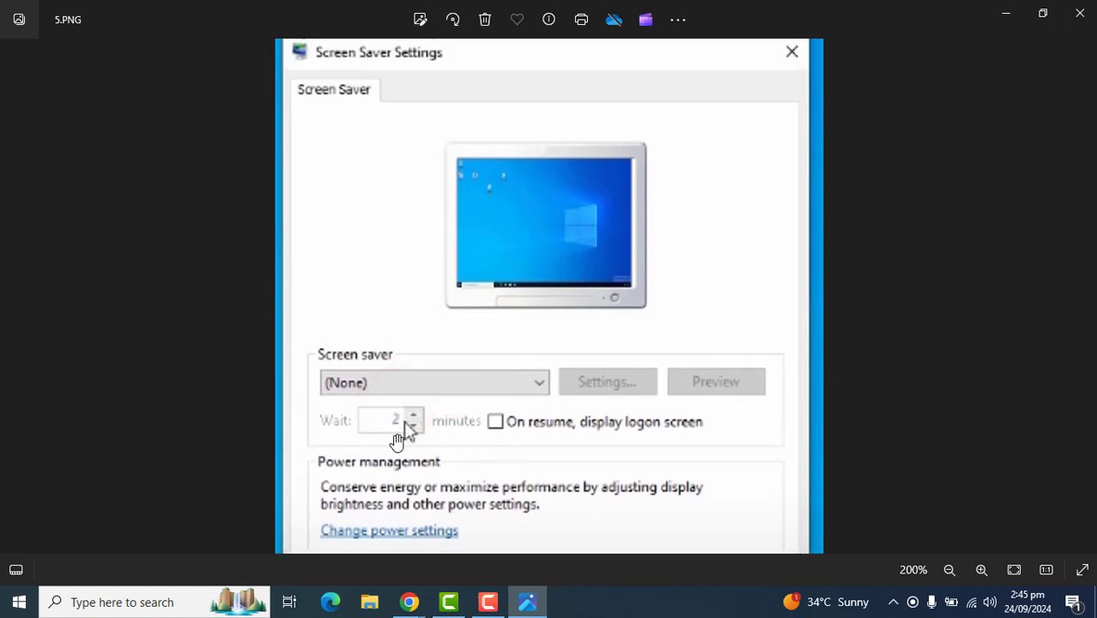
double_click(520, 410)
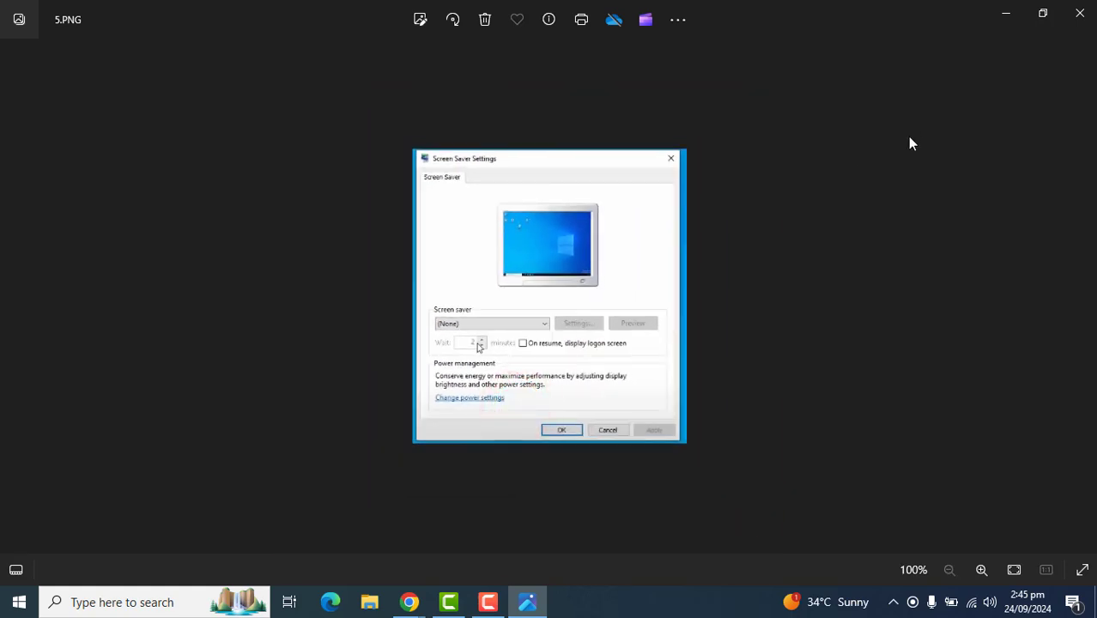
- Show image 4.PNG and examine the local user accounts in Computer Management up close, restoring the full view
key(Left)
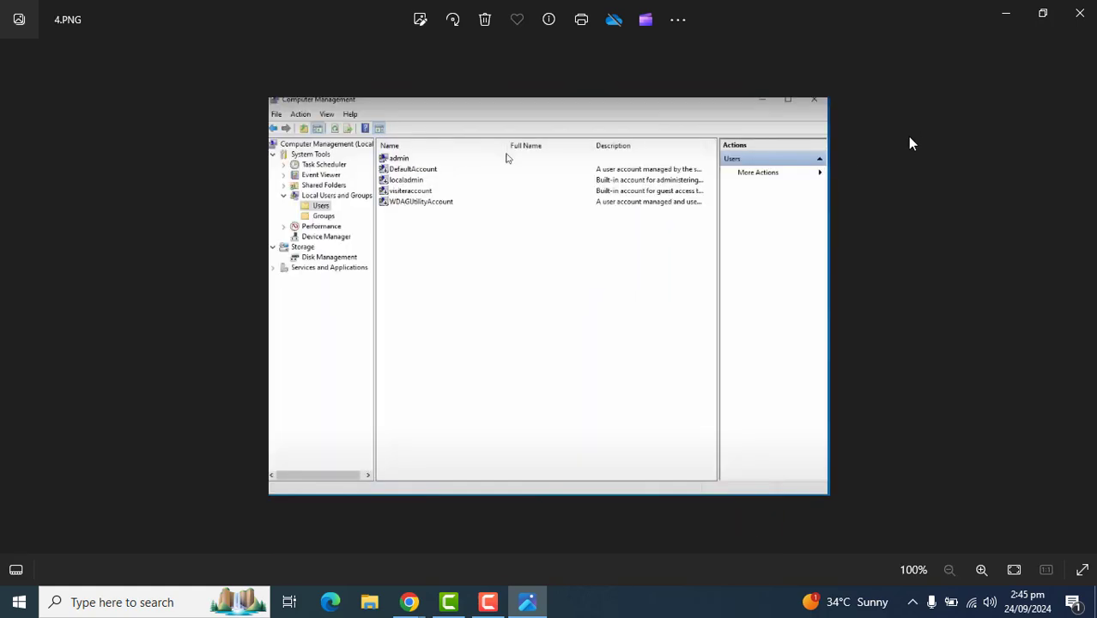
double_click(372, 188)
drag(359, 215, 358, 250)
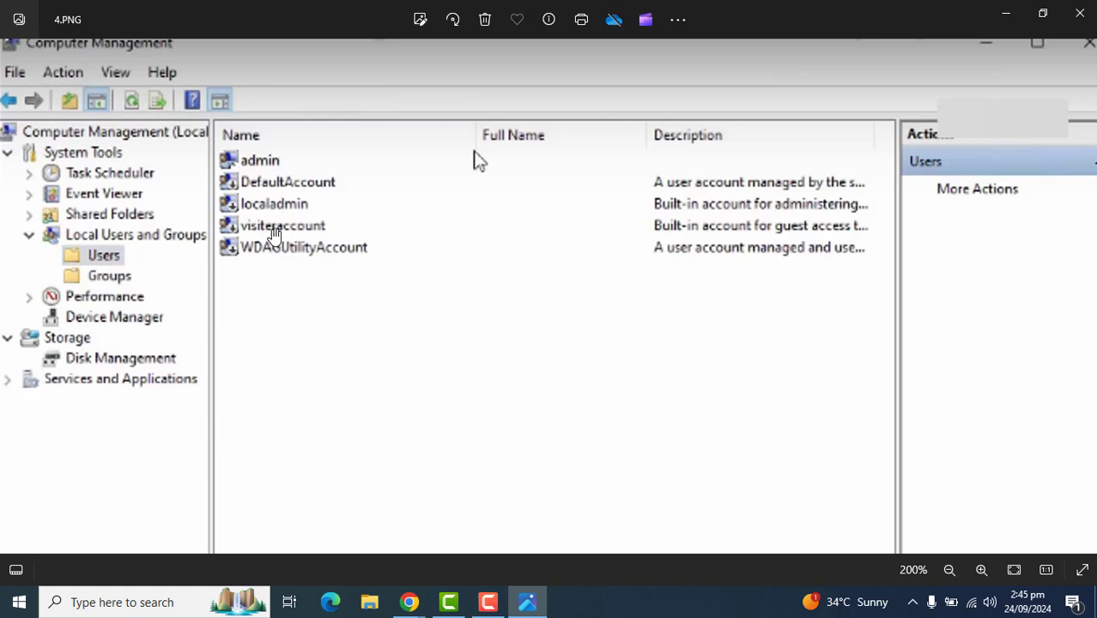
double_click(317, 230)
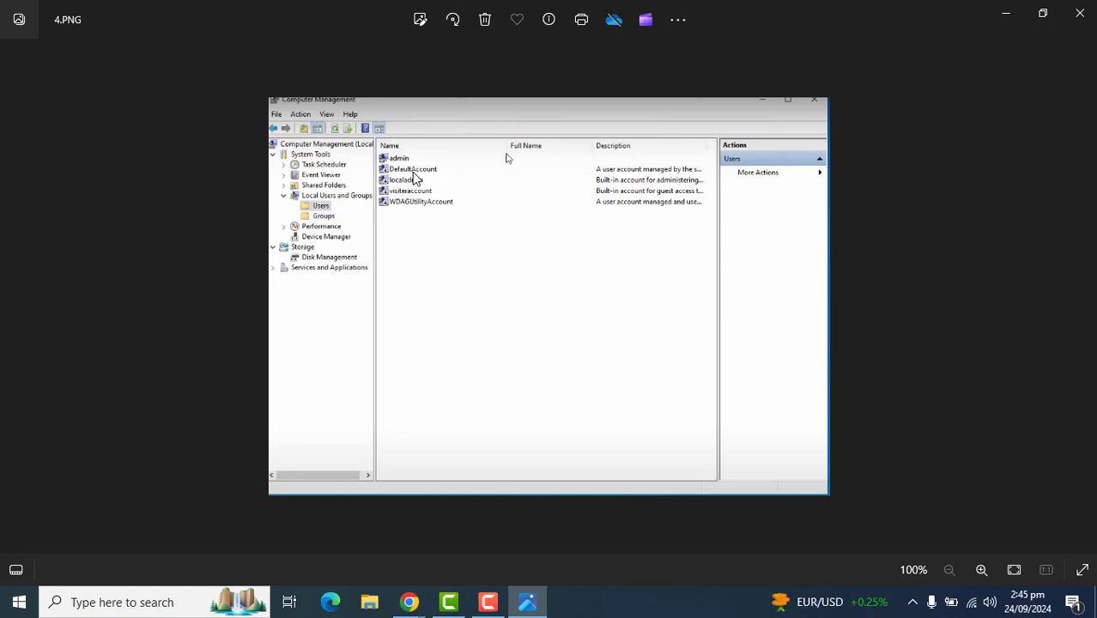
- Show image 3.PNG and examine the Unlock the PC sign-in screen up close, restoring the full view
key(Right)
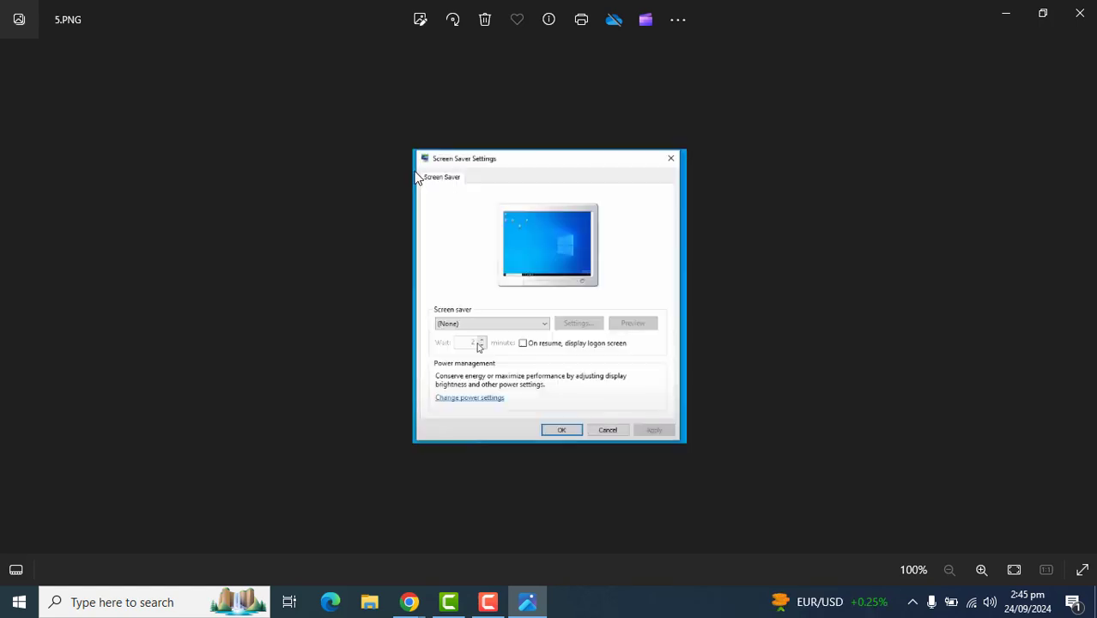
key(Left)
key(Left)
double_click(465, 321)
double_click(473, 313)
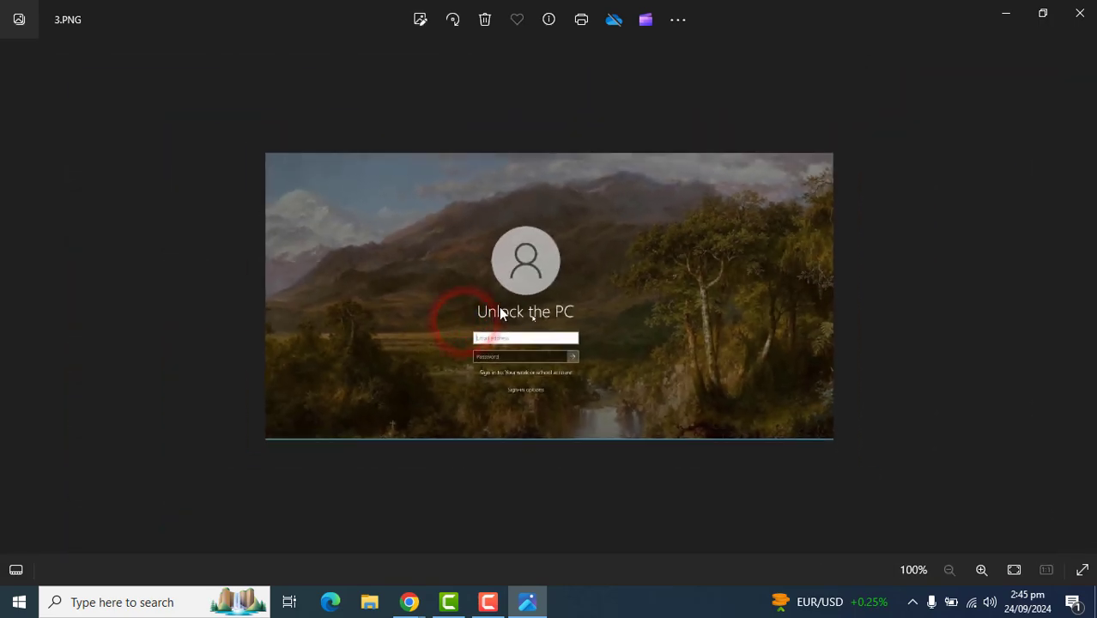
double_click(513, 314)
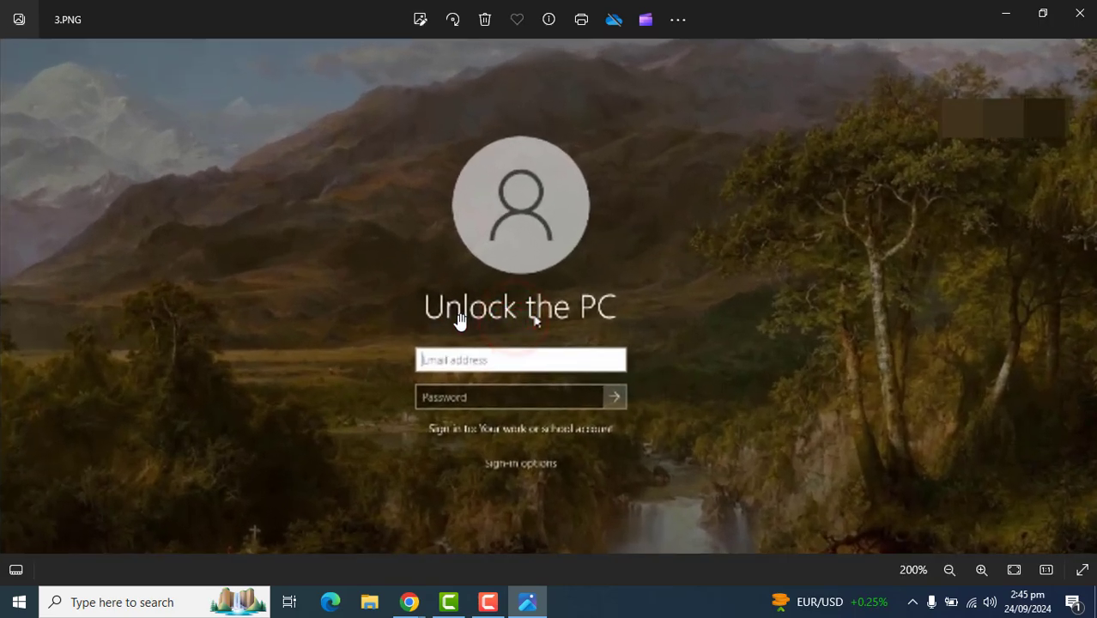
double_click(457, 316)
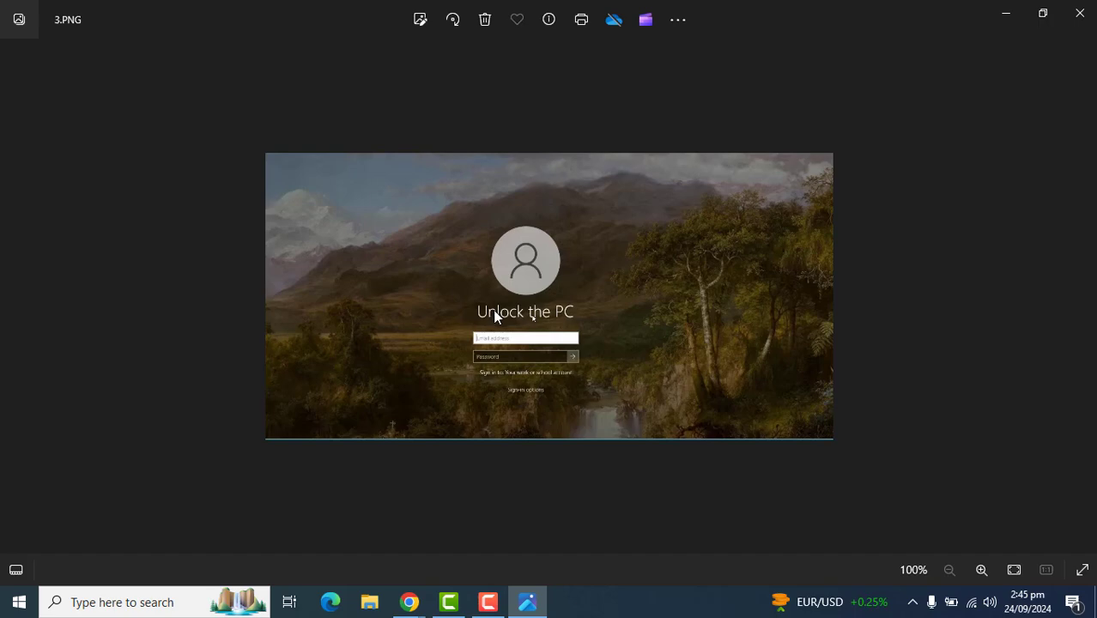
- Show image 2.PNG and examine the Ctrl+Alt+Delete unlock prompt on the lock screen, restoring the full view
key(Left)
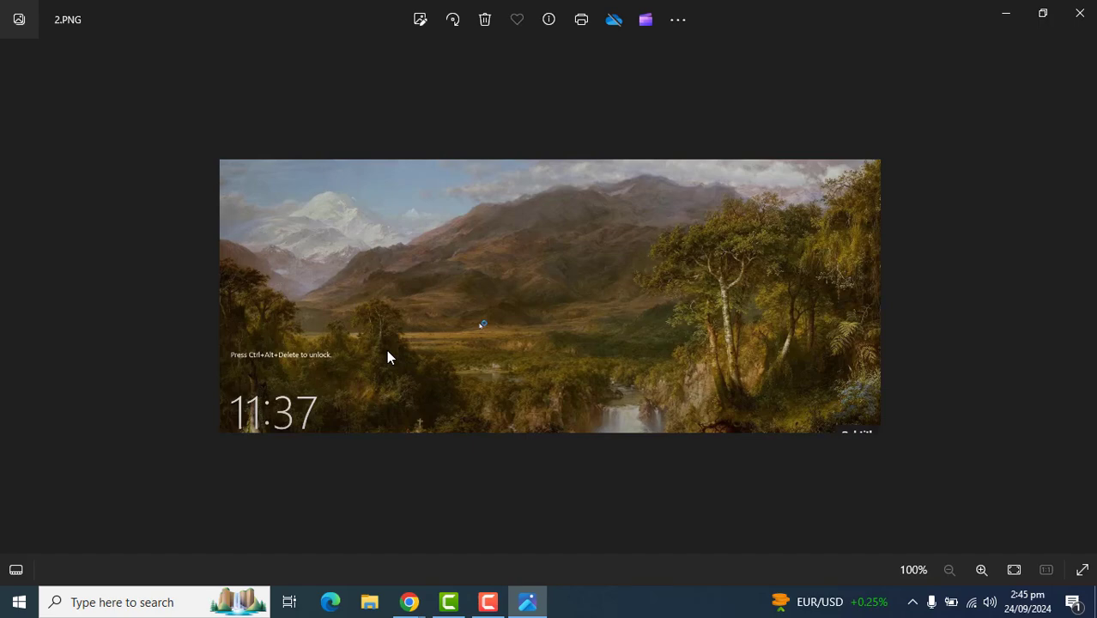
click(39, 399)
key(Right)
double_click(405, 358)
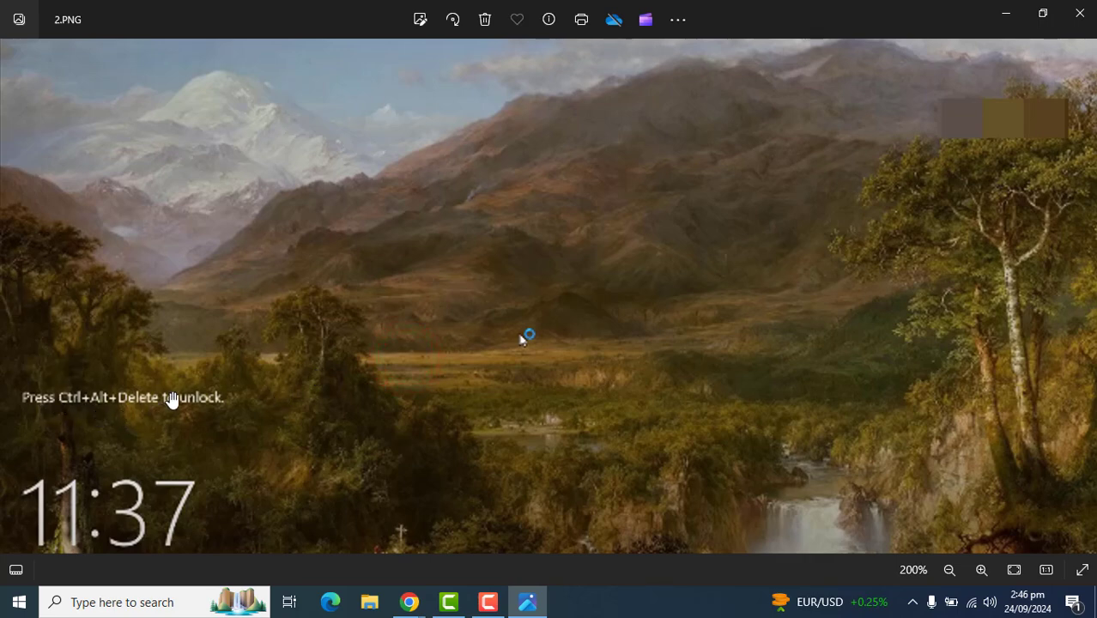
double_click(575, 342)
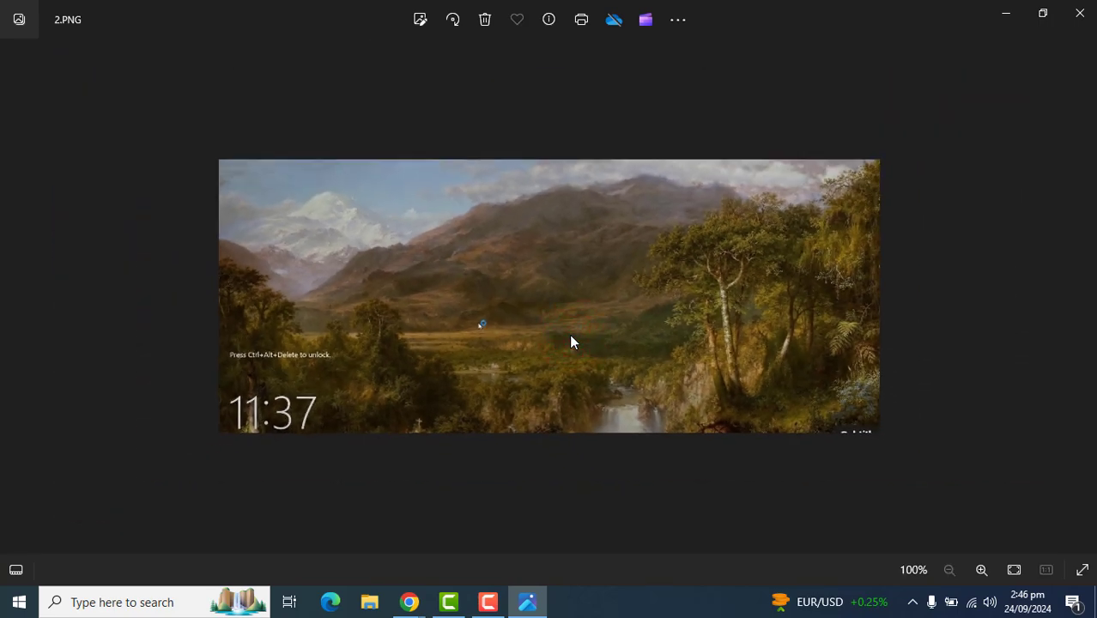
- Go through the screenshots to image 1.PNG and examine the Other user sign-in screen up close, restoring the full view
key(Right)
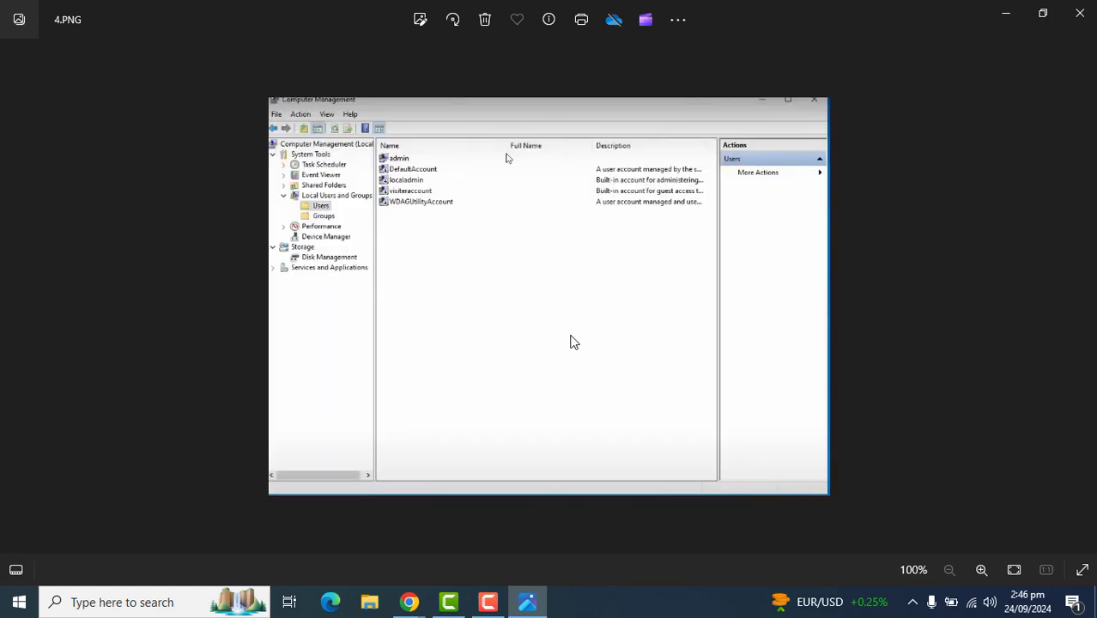
key(Left)
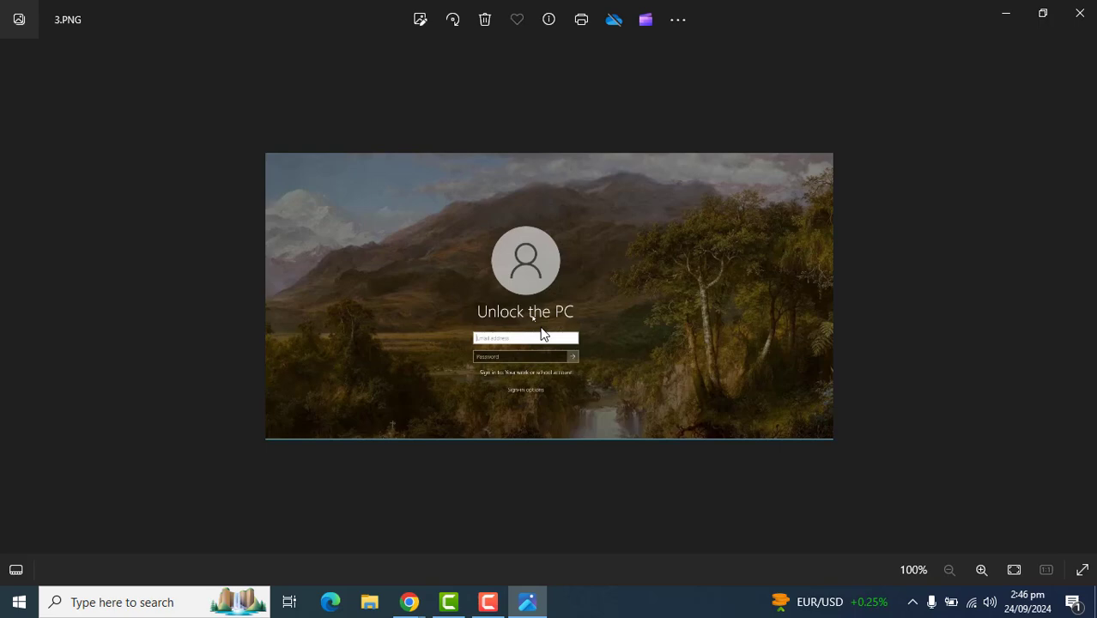
key(Left)
key(Left)
click(566, 316)
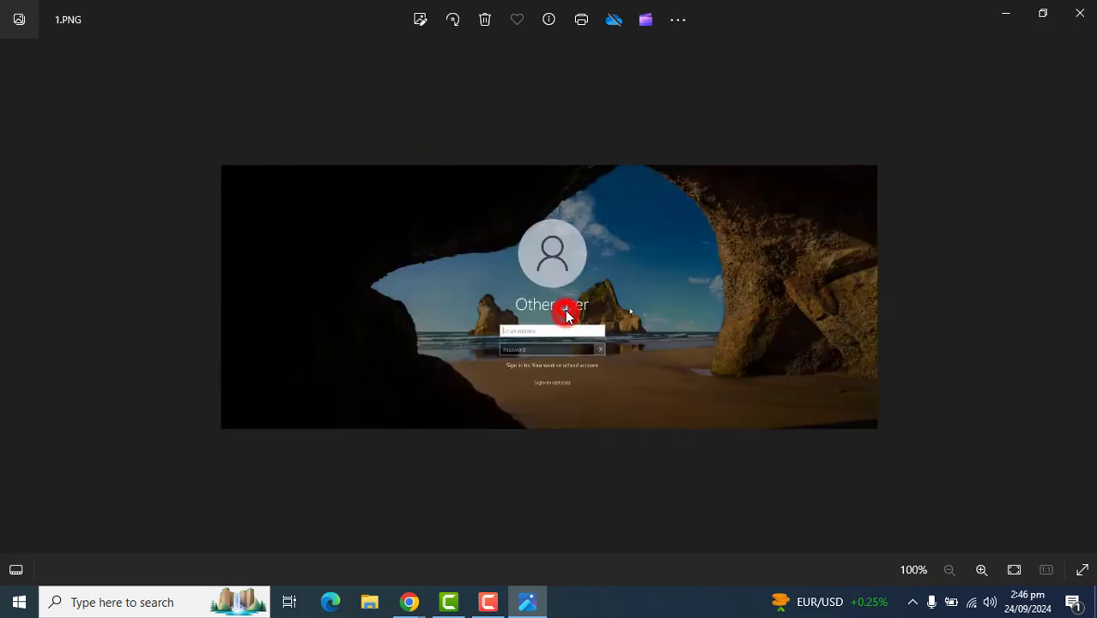
double_click(566, 316)
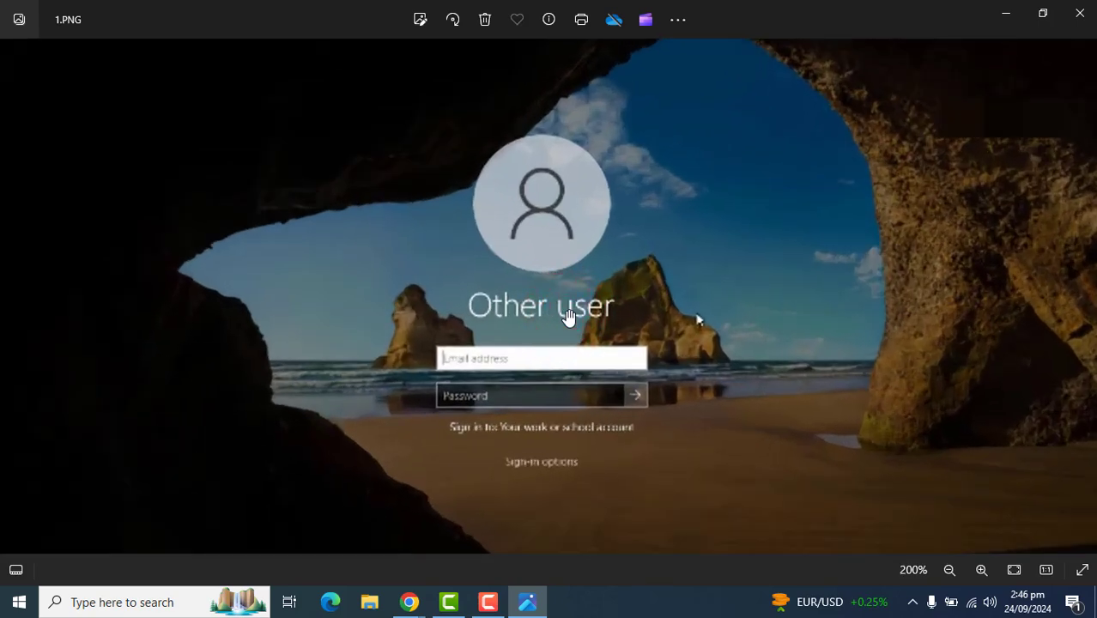
double_click(564, 316)
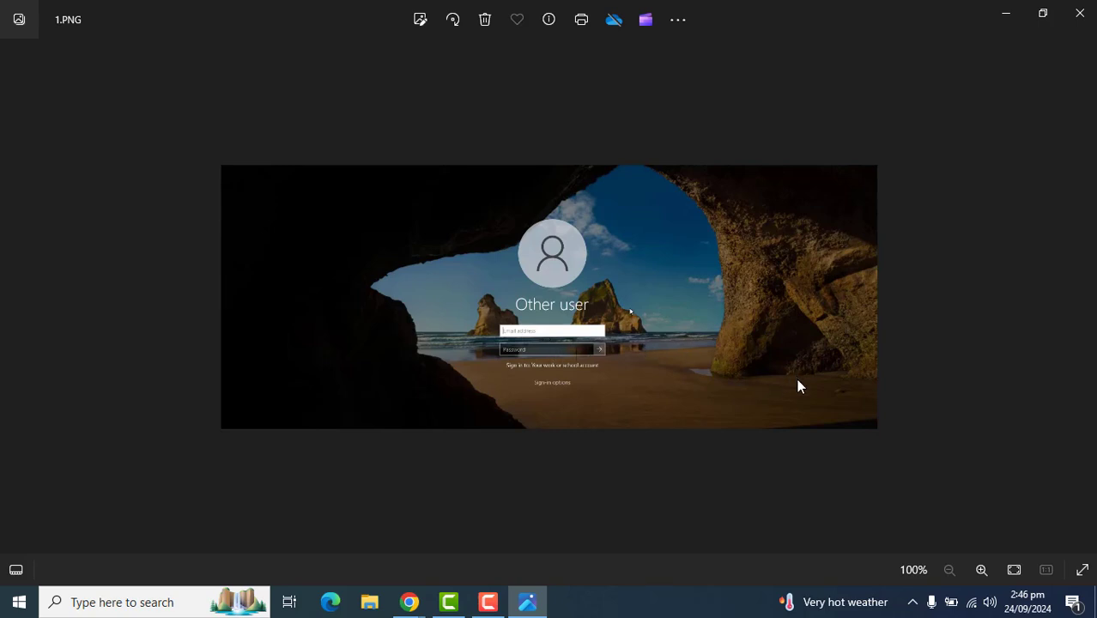
double_click(843, 401)
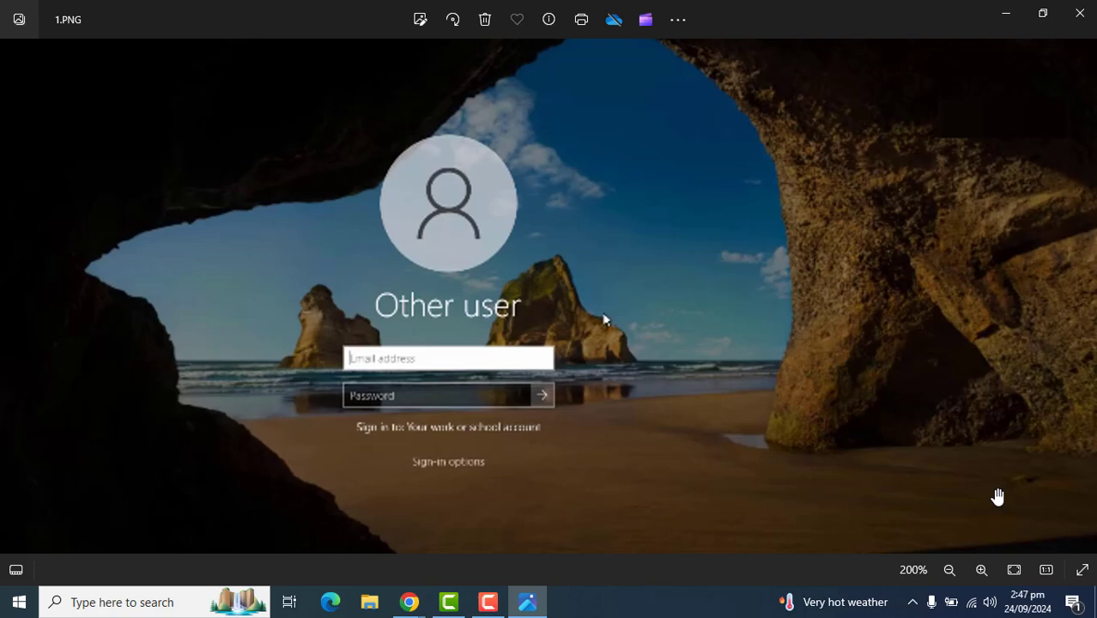
double_click(929, 406)
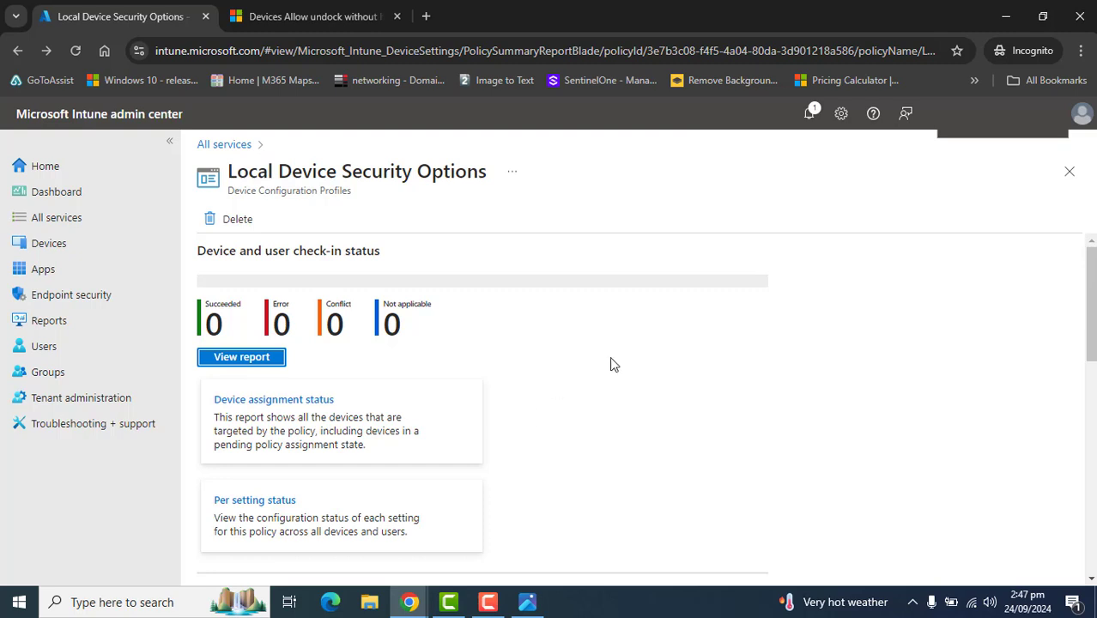
- Switch back to the Intune admin center and look through the properties of the Local Device Security Options policy
scroll(1088, 304, down, 6)
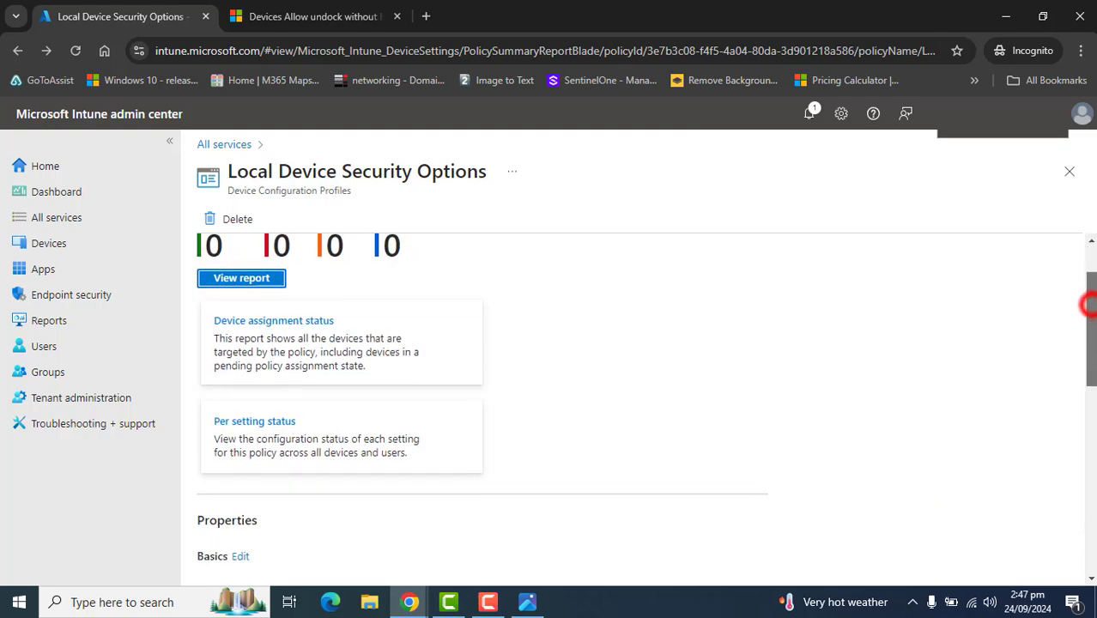